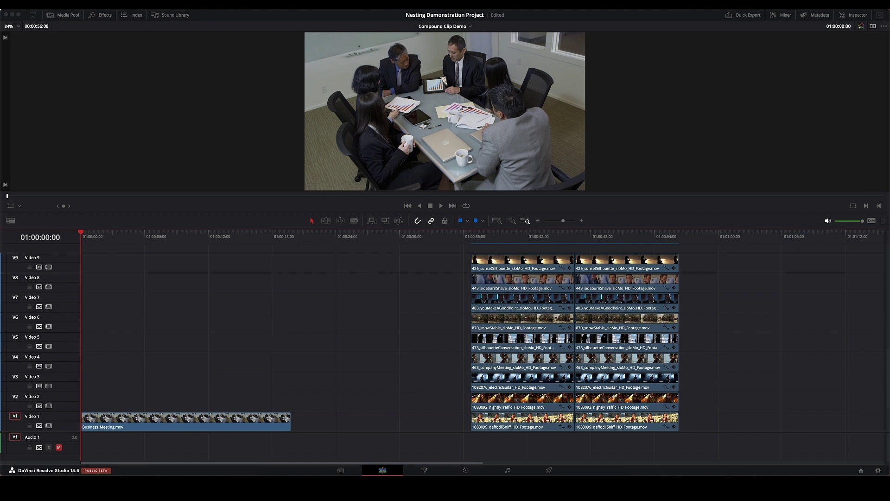
- Play the Business_Meeting clip from the start, stopping at 01:00:05:05
click(183, 424)
key(space)
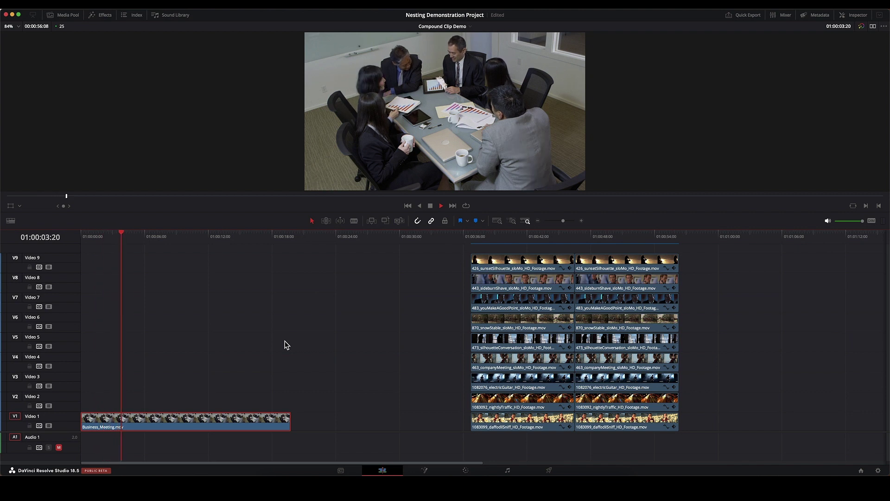
key(space)
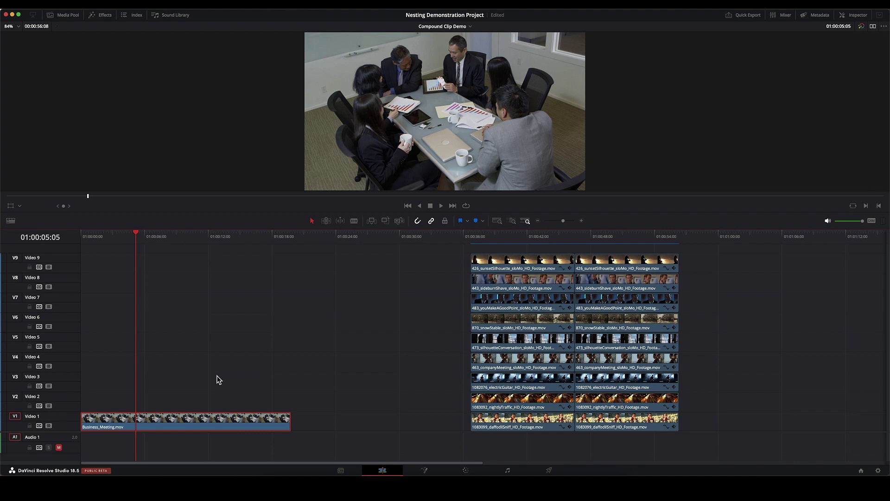
- Place a Text title on Video 2 over the full length of Business_Meeting.mov
click(104, 15)
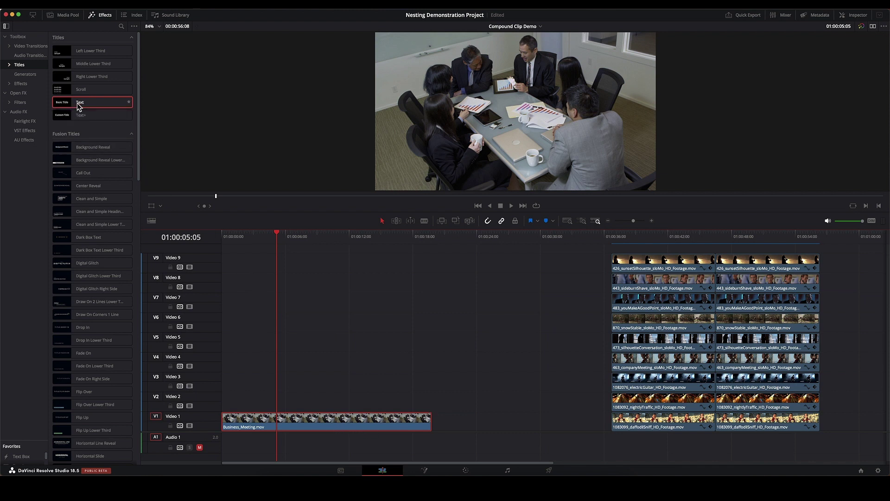
drag(65, 107, 843, 131)
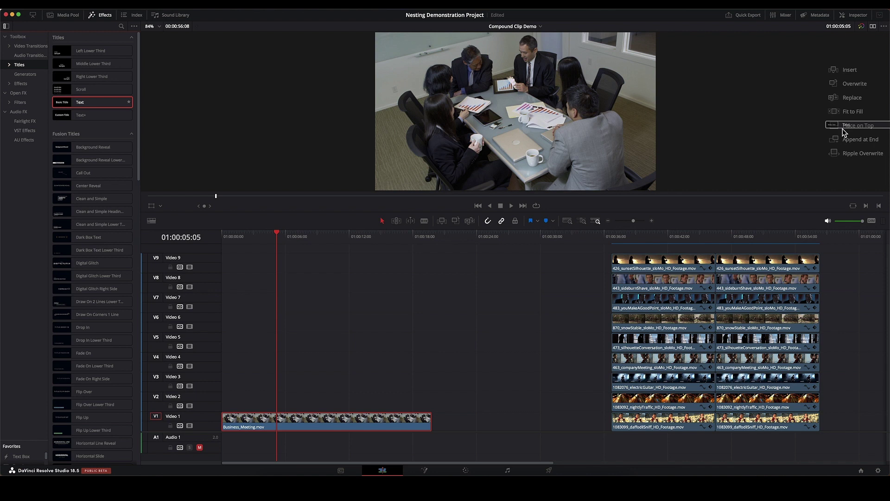
drag(843, 131, 843, 133)
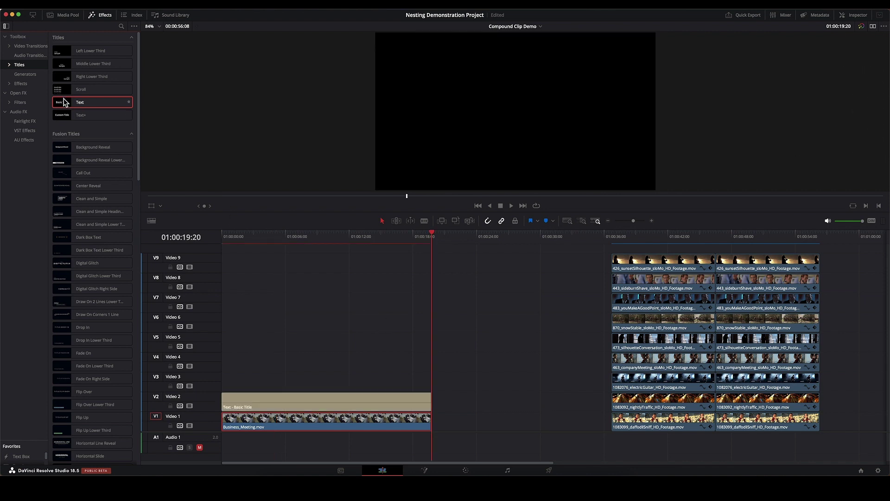
drag(61, 101, 293, 340)
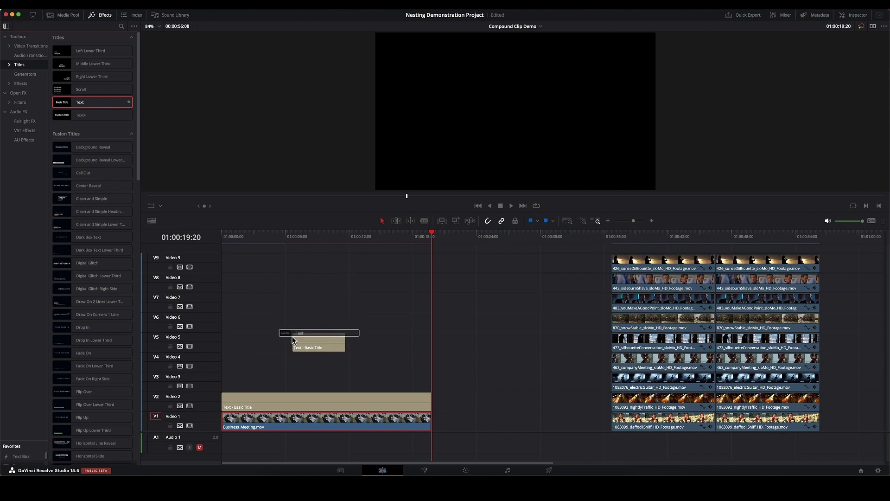
drag(292, 340, 337, 310)
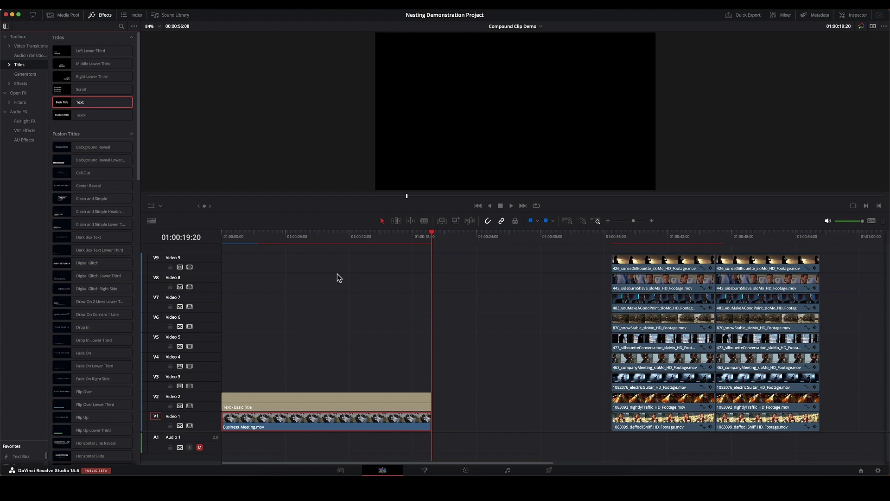
click(329, 234)
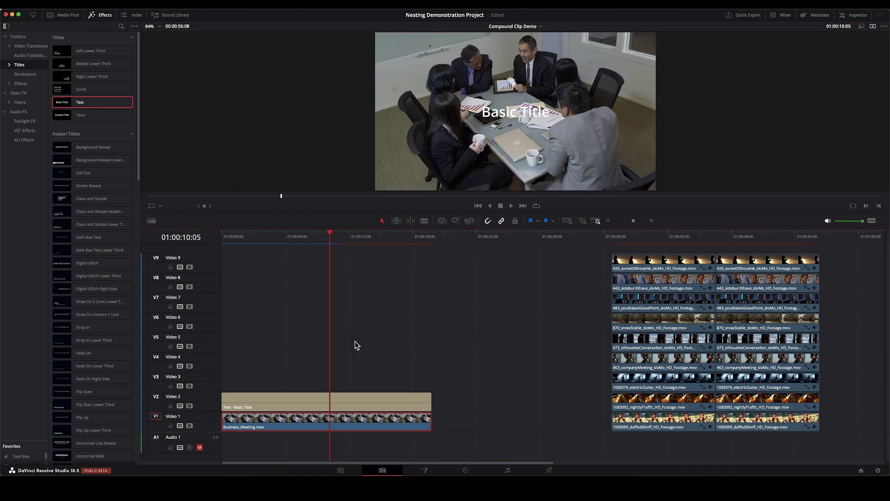
click(359, 401)
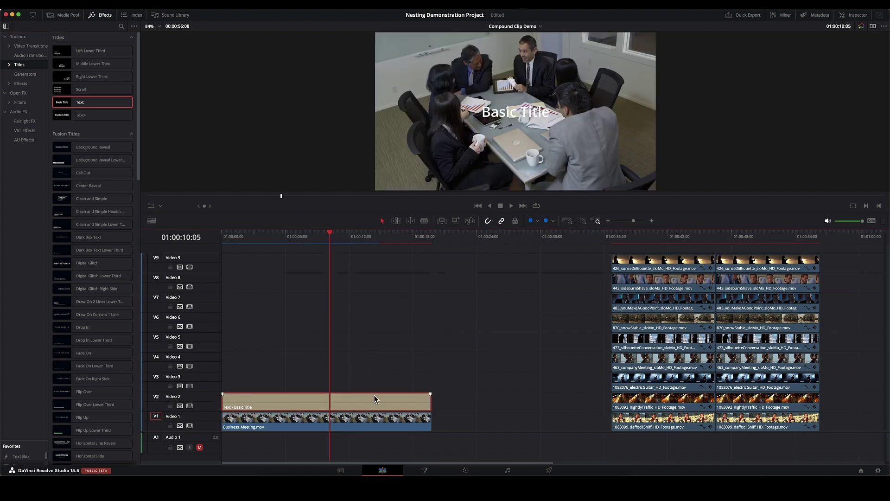
- Change the title text to 'Plotting the Overthrow' with an outline stroke size of 3
click(99, 16)
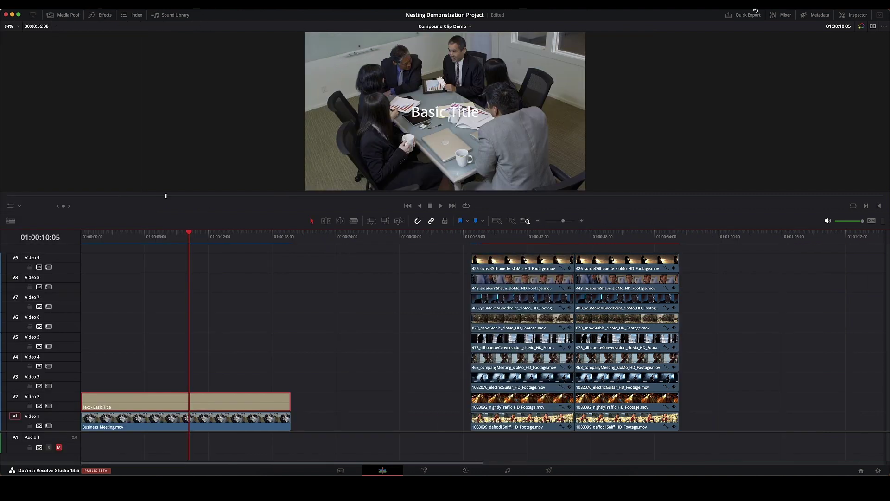
click(853, 16)
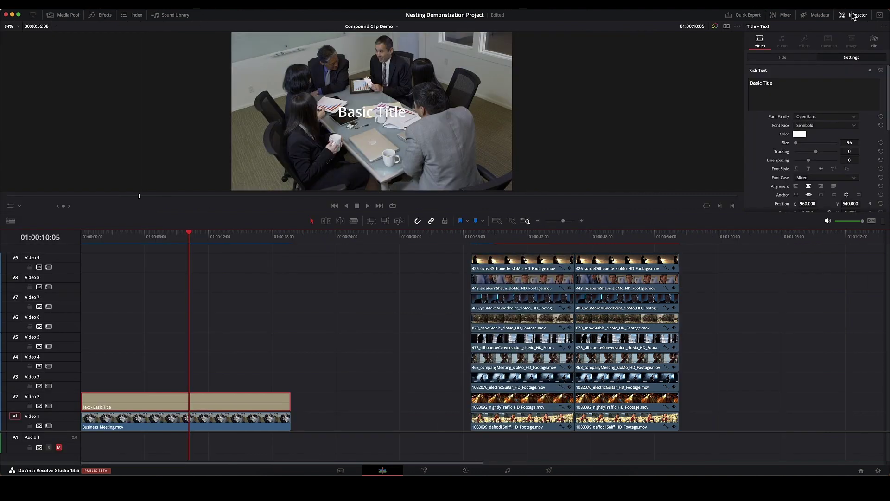
text(Plotting the Overthrow)
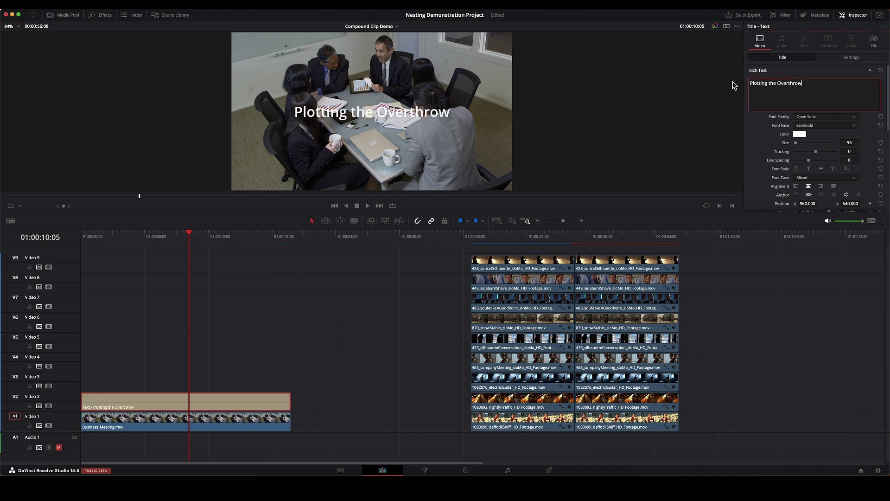
scroll(763, 160, down, 4)
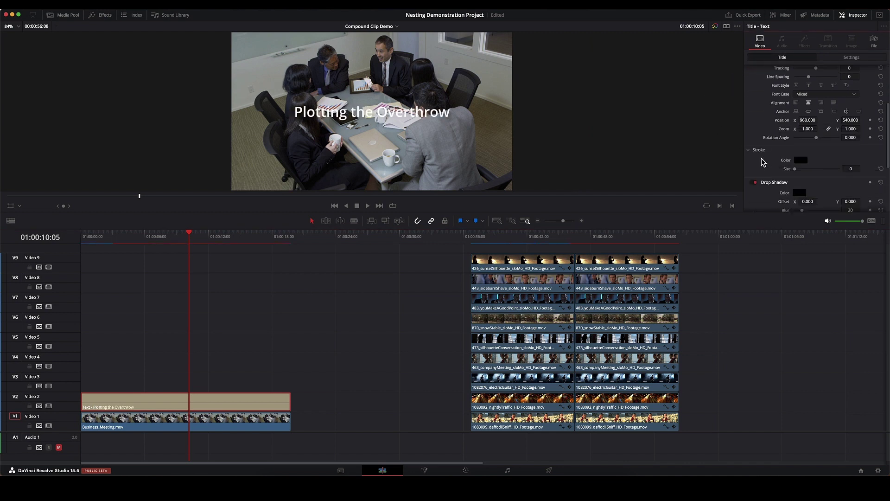
click(852, 169)
key(Return)
click(838, 150)
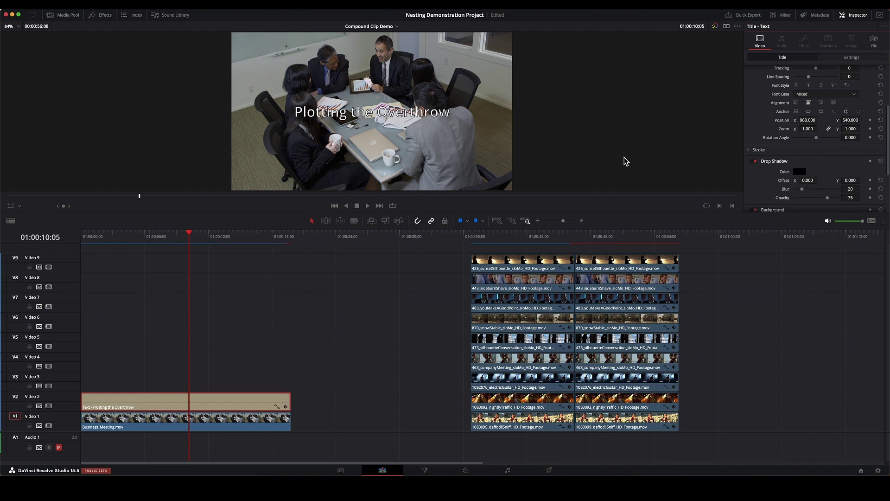
- Move the title to the lower left of the frame at X -397, Y -450
click(848, 57)
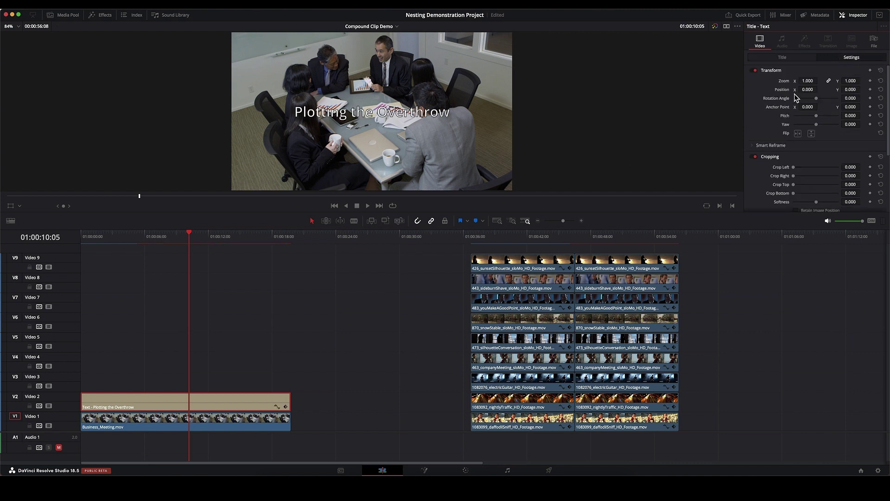
mouse_move(804, 90)
mouse_down()
mouse_move(820, 92)
mouse_move(792, 88)
mouse_up()
click(352, 302)
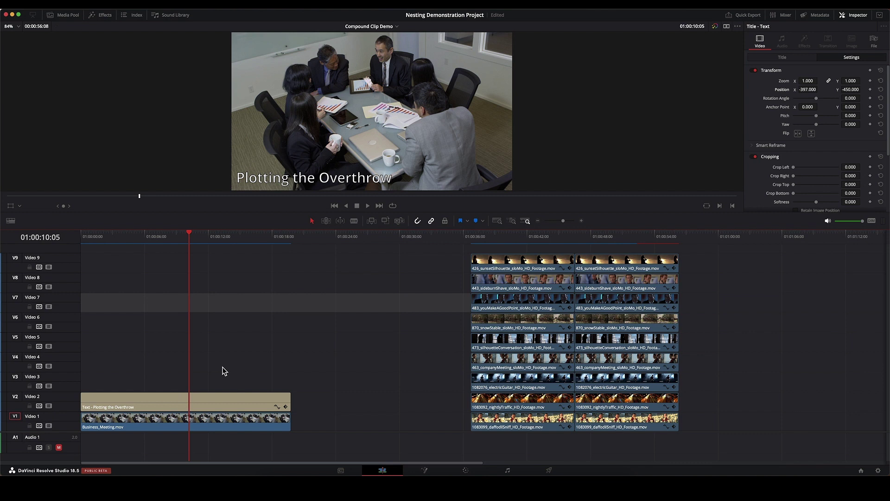
- Select both the stacked title and Business_Meeting clips on the timeline
drag(224, 366, 225, 419)
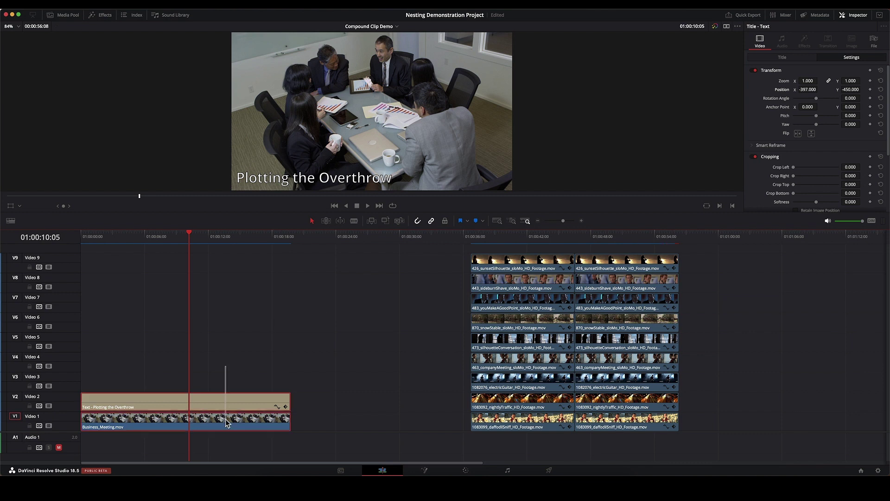
click(245, 399)
click(238, 424)
click(238, 358)
drag(238, 359, 234, 411)
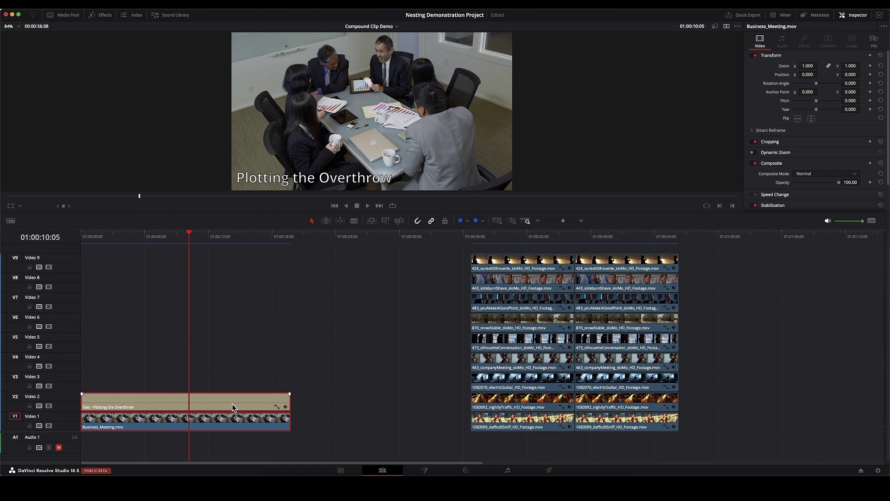
- Nest the selected clips into a new compound clip named 'Plotting the Overthrow'
right_click(231, 406)
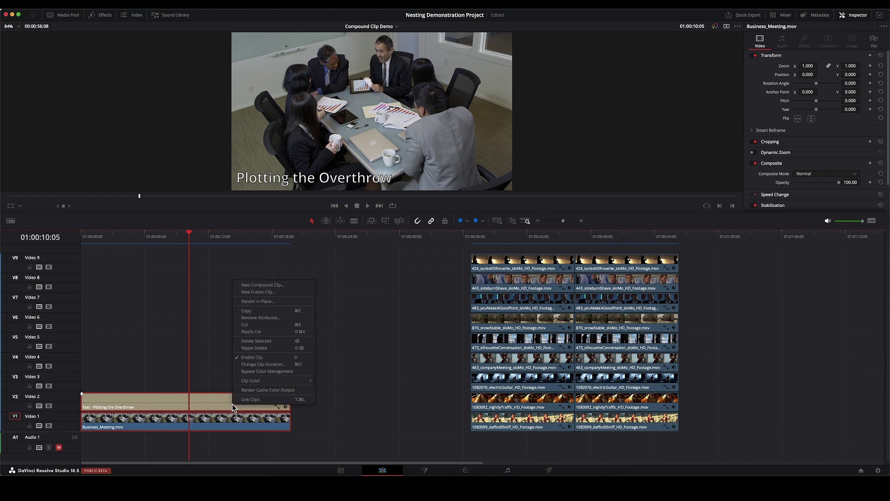
click(256, 285)
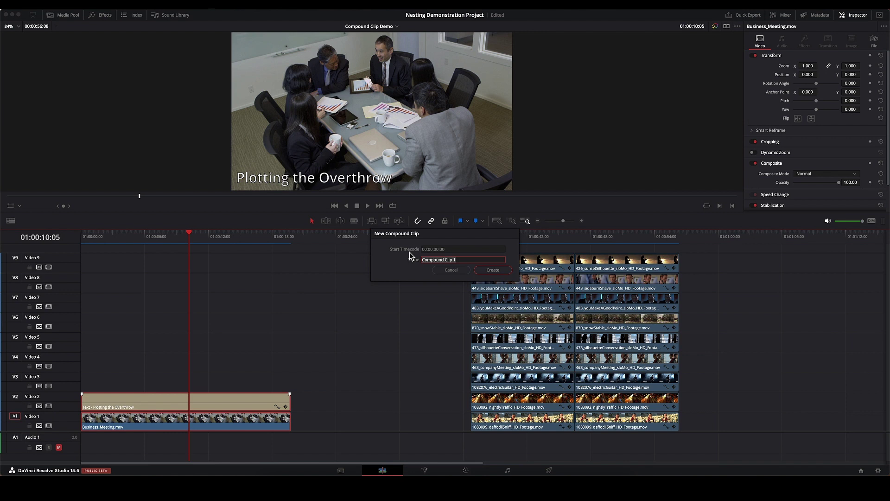
triple_click(423, 261)
key(BackSpace)
key(Return)
click(67, 15)
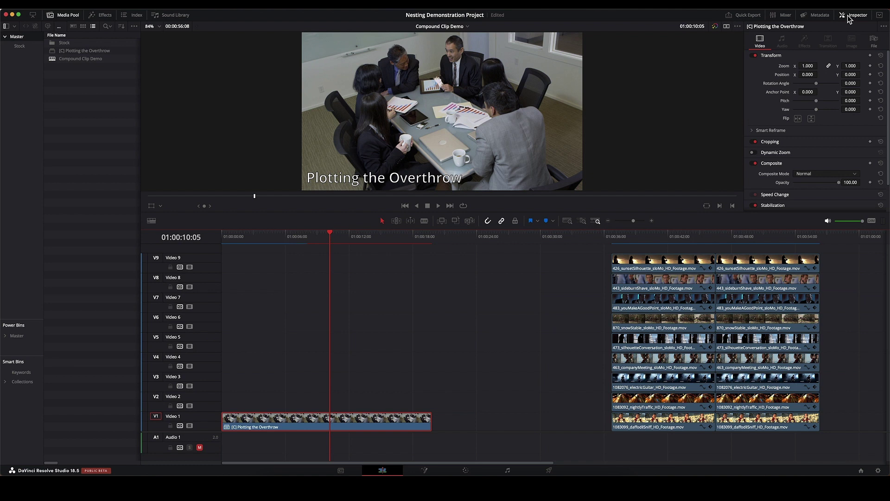
- Delete [C] Plotting the Overthrow from Video 1 and drag it back in from the Media Pool
click(849, 18)
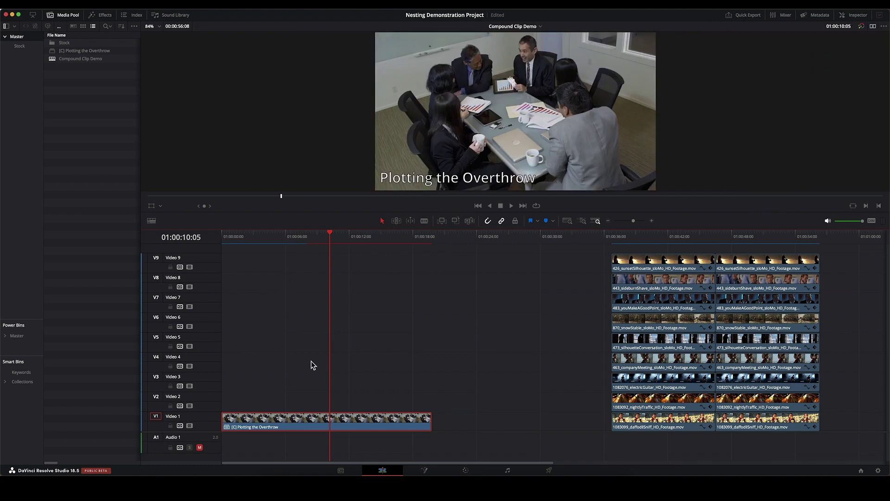
click(310, 234)
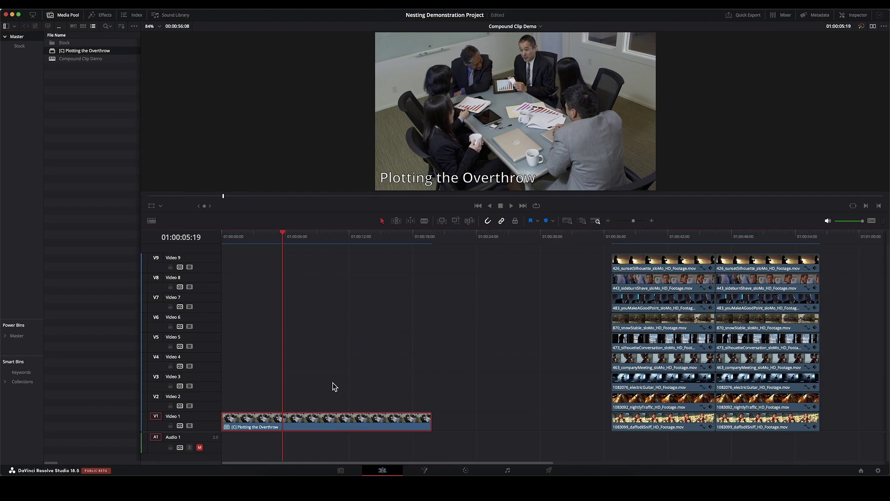
key(Delete)
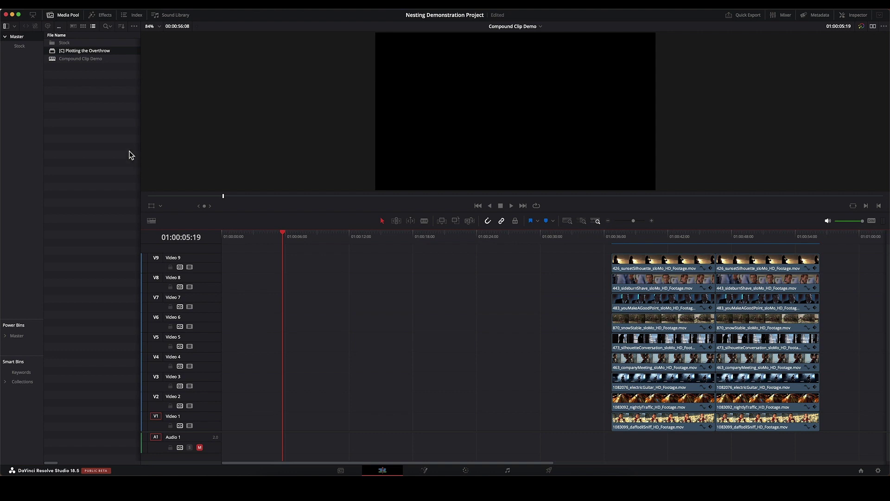
drag(57, 51, 227, 420)
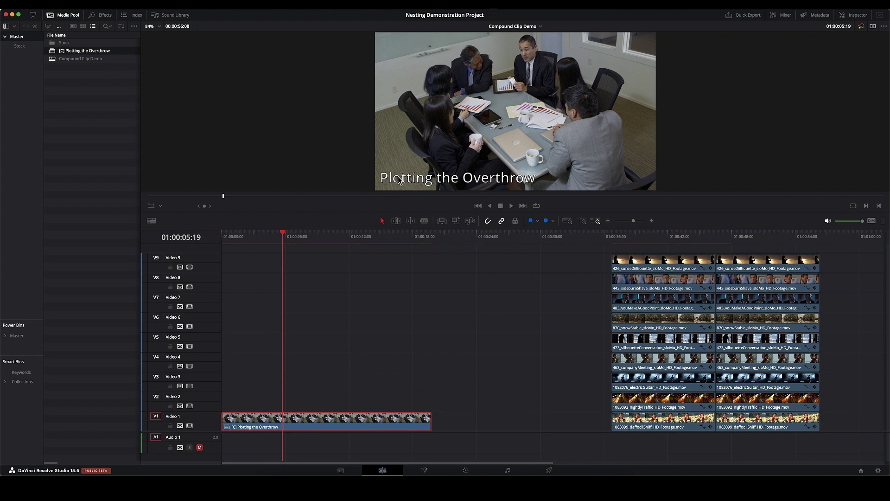
click(244, 233)
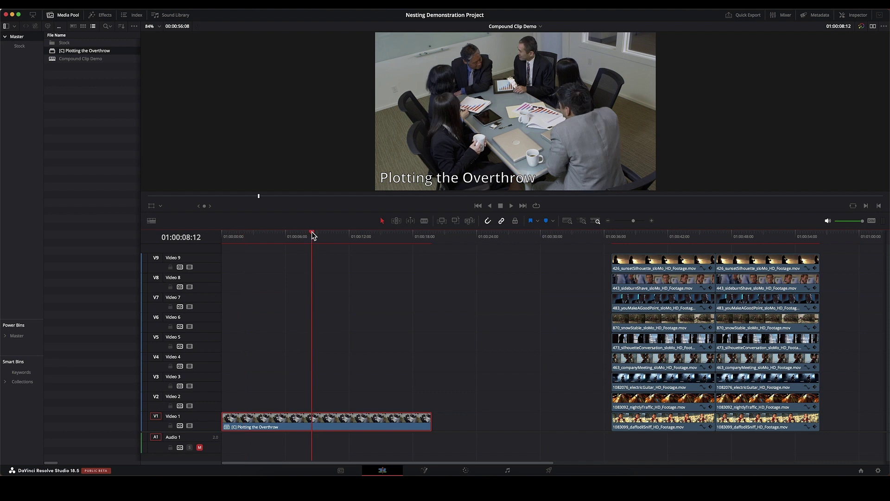
- Open the Plotting the Overthrow compound clip's contents in the timeline
right_click(343, 421)
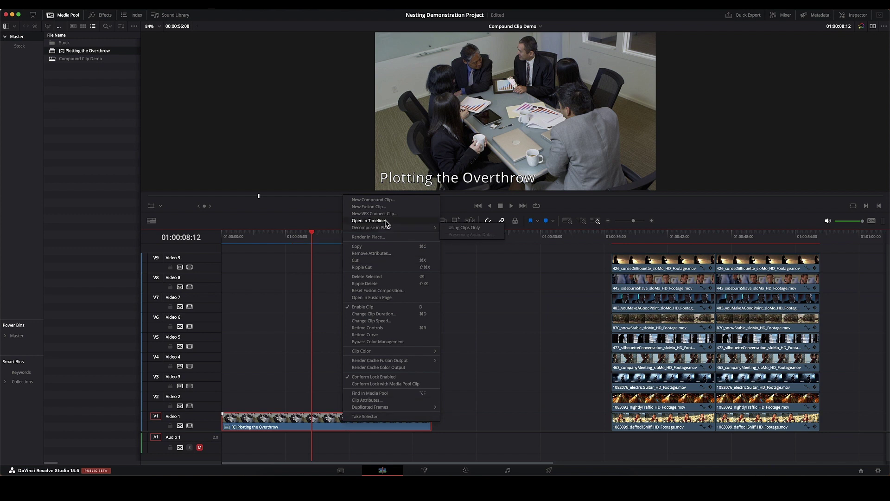
mouse_move(385, 230)
click(385, 222)
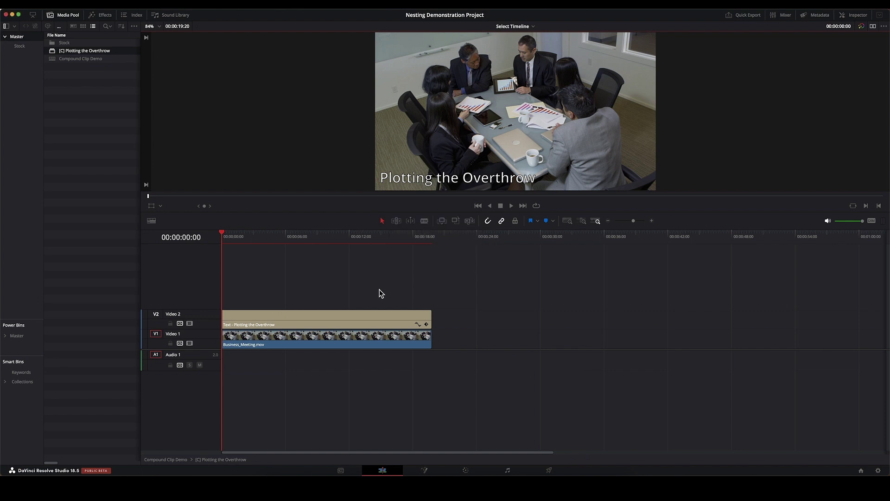
- Add an exclamation mark so the nested title reads 'Plotting the Overthrow!'
click(368, 321)
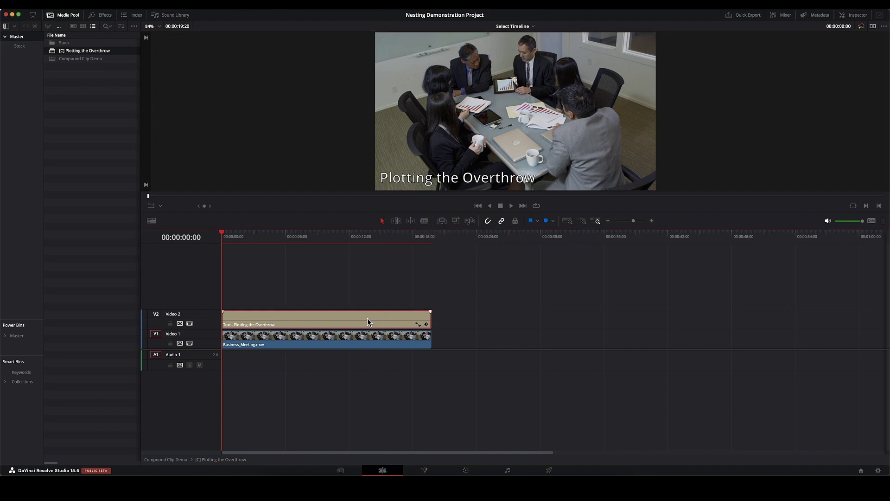
click(853, 16)
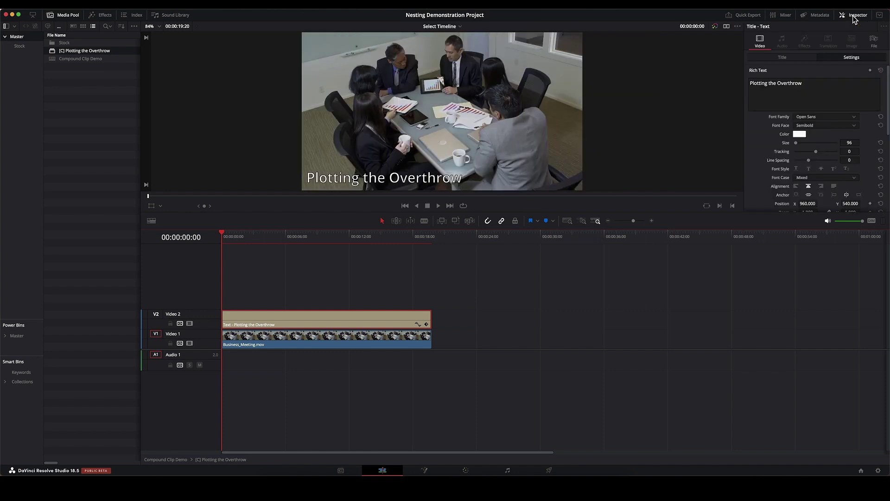
click(806, 92)
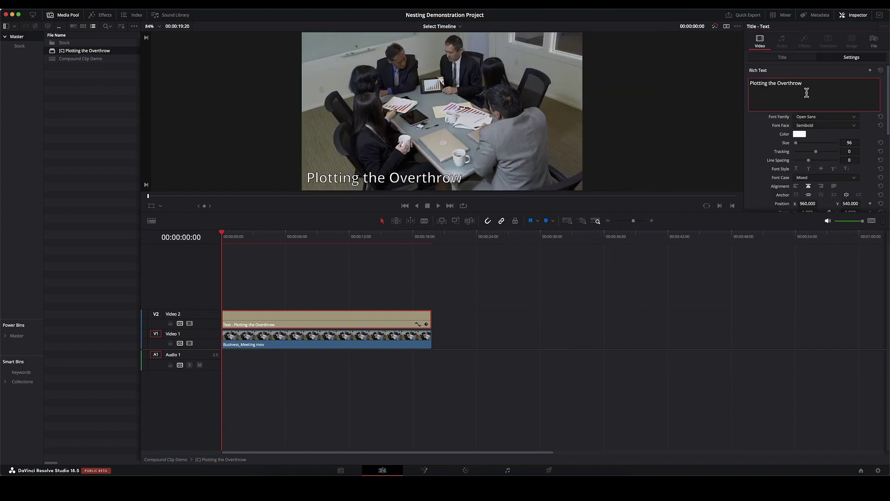
text(!)
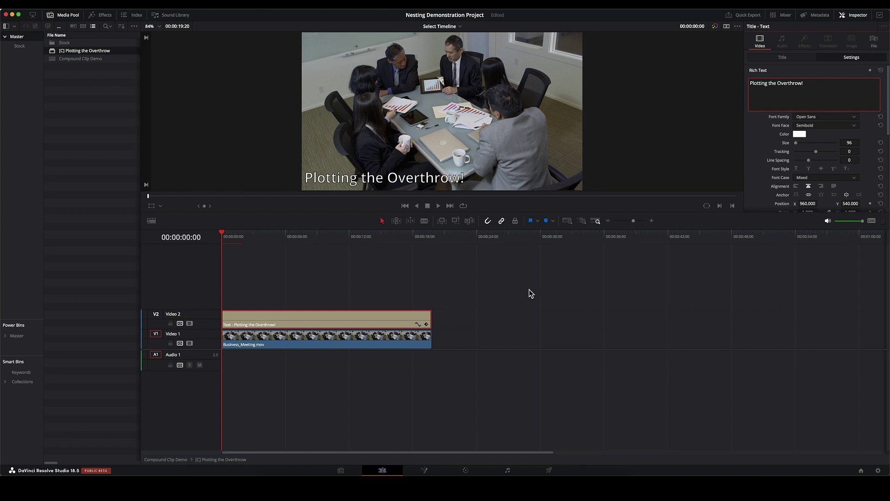
click(352, 332)
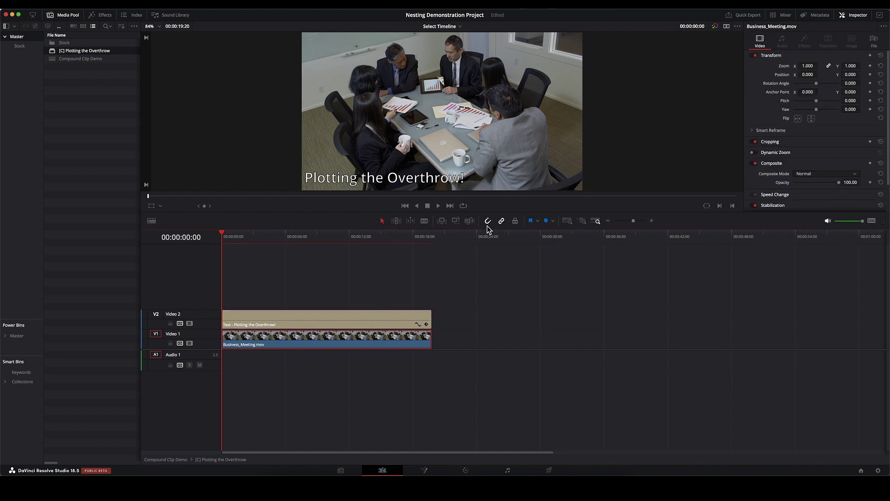
click(463, 26)
- On the Compound Clip Demo timeline, decompose [C] Plotting the Overthrow in place using clips only
click(443, 36)
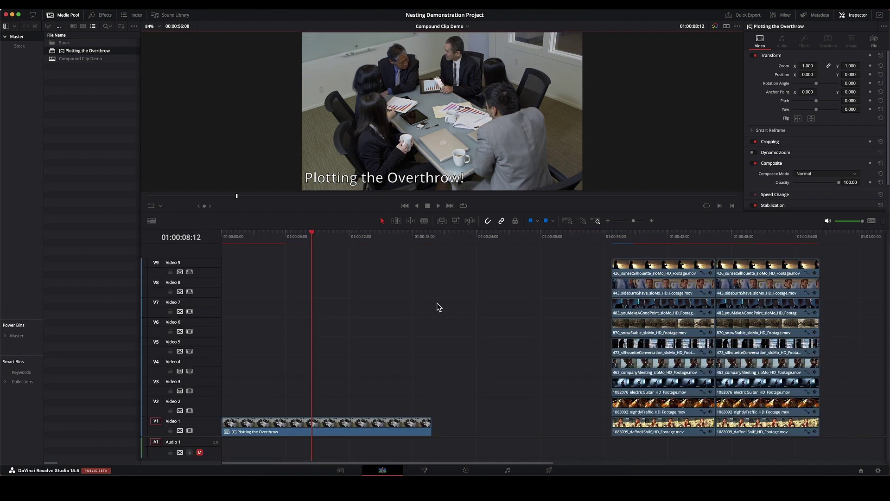
click(365, 428)
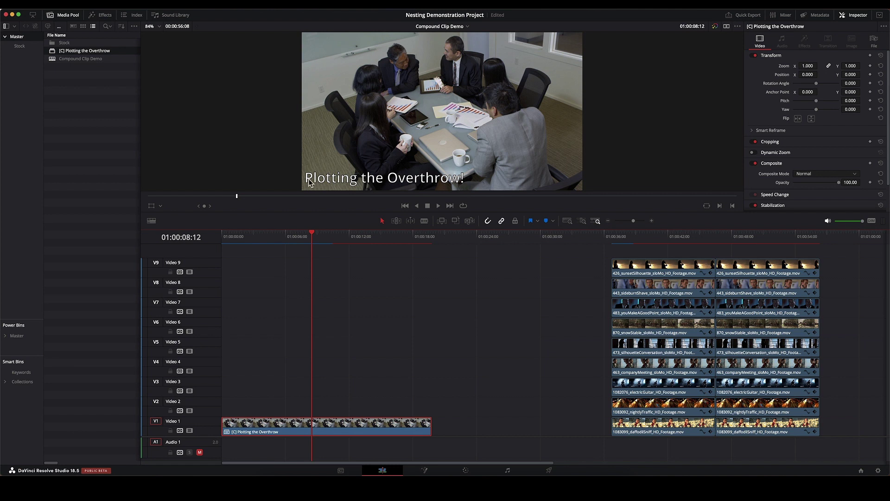
right_click(342, 425)
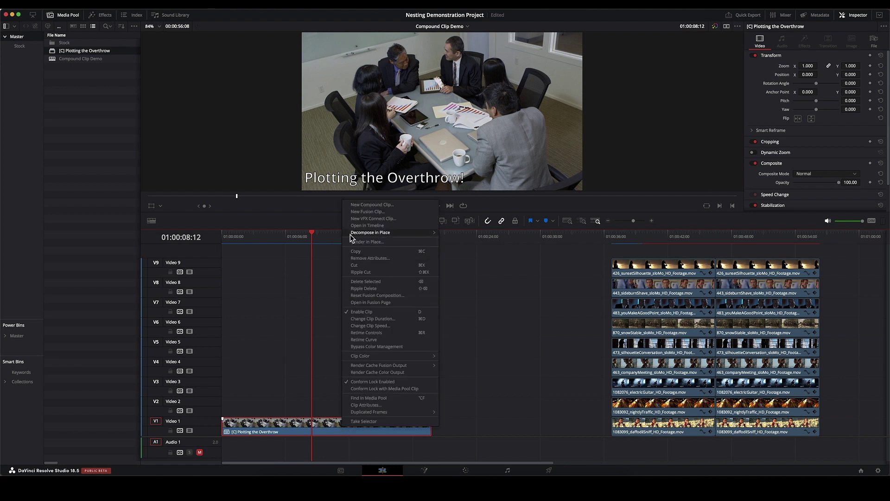
mouse_move(351, 233)
click(460, 233)
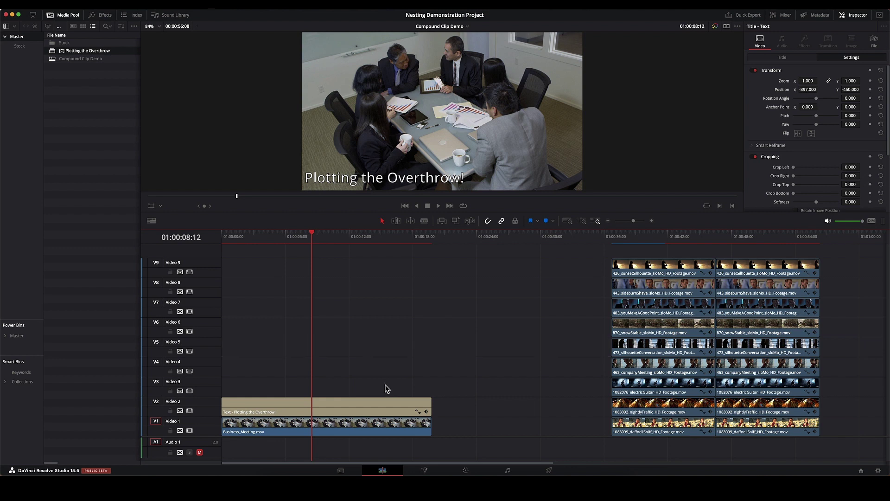
- Drag [C] Plotting the Overthrow from the Media Pool onto Video 3 above the loose clips
drag(384, 389, 389, 423)
right_click(389, 423)
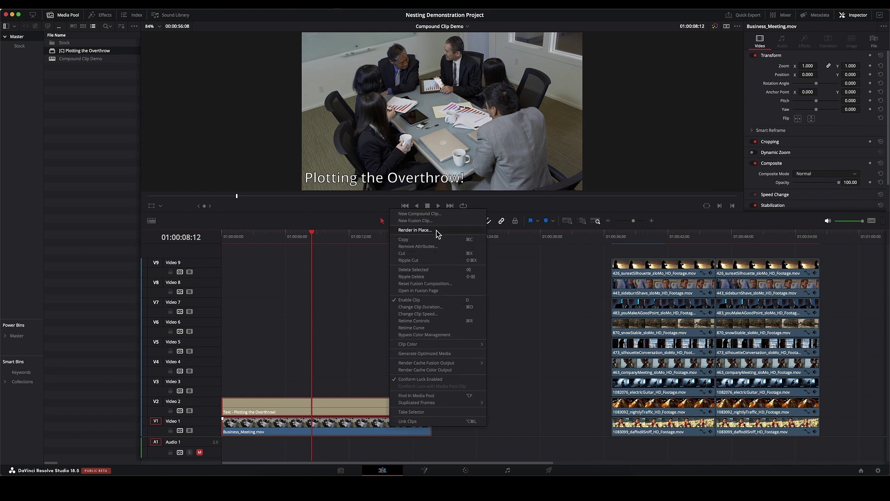
click(434, 214)
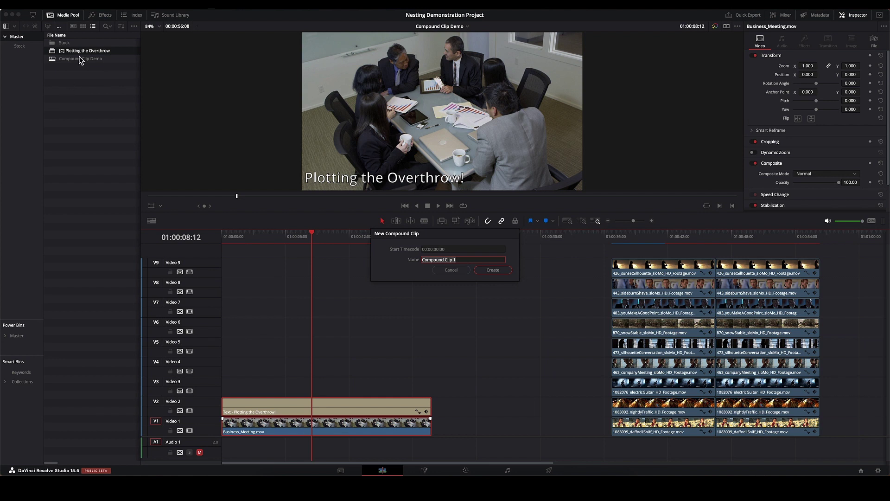
click(452, 271)
drag(55, 51, 339, 383)
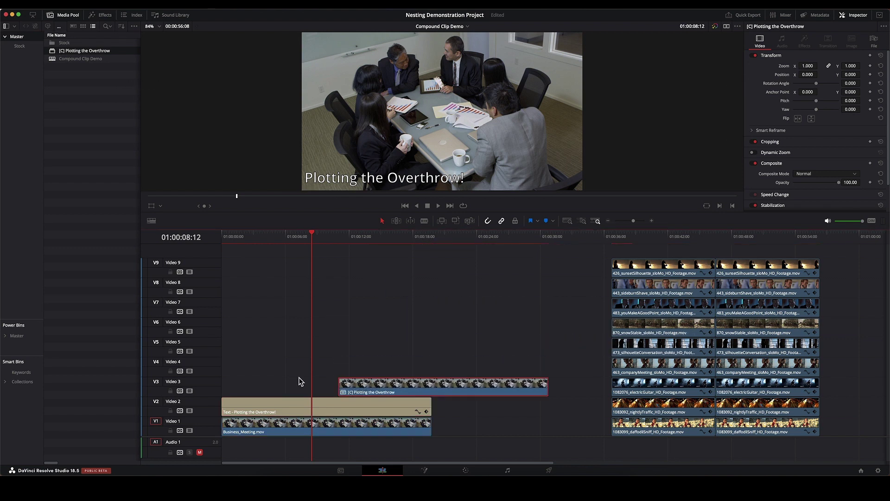
- Delete the loose Text and Business_Meeting clips and move the compound clip from V3 to V1's start
click(190, 411)
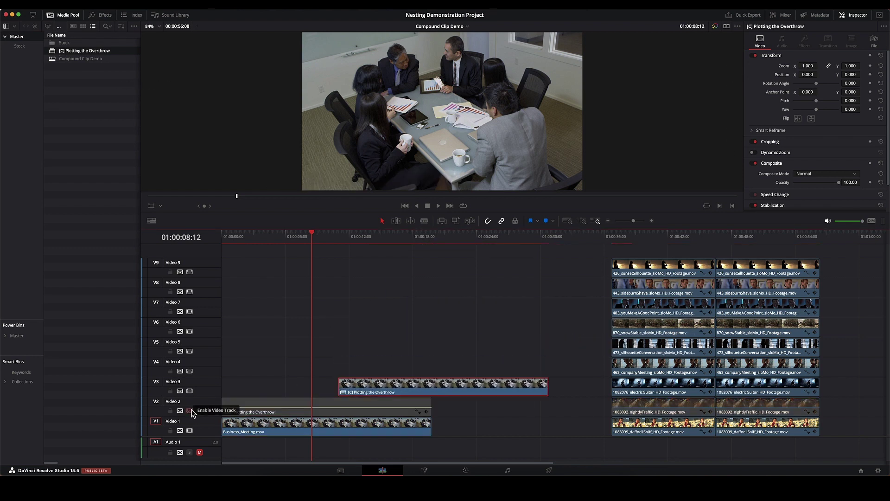
click(369, 234)
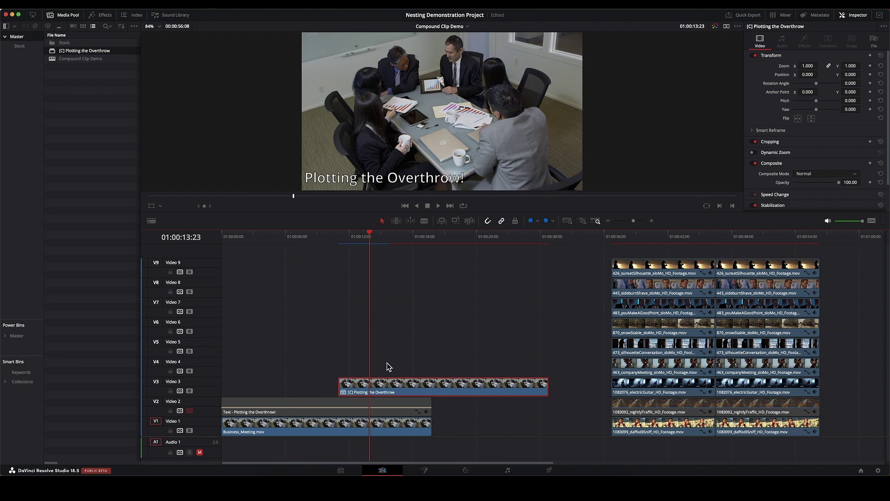
drag(477, 432, 360, 405)
key(BackSpace)
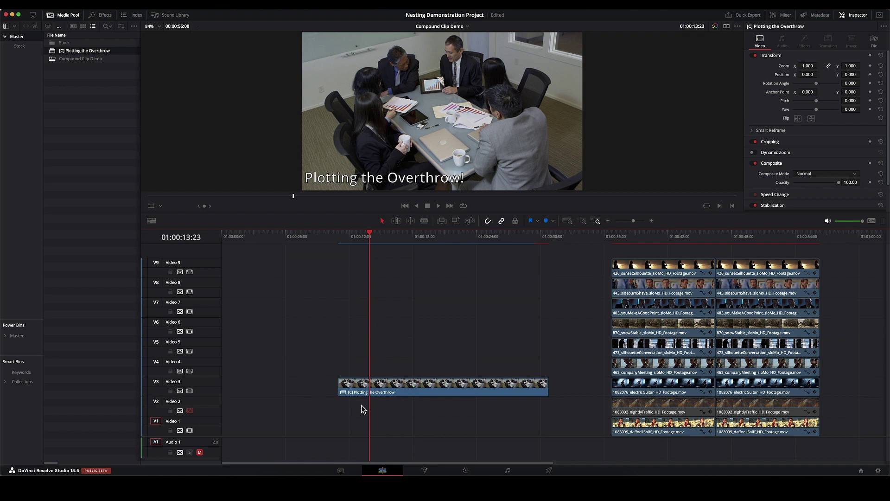
drag(419, 389, 284, 435)
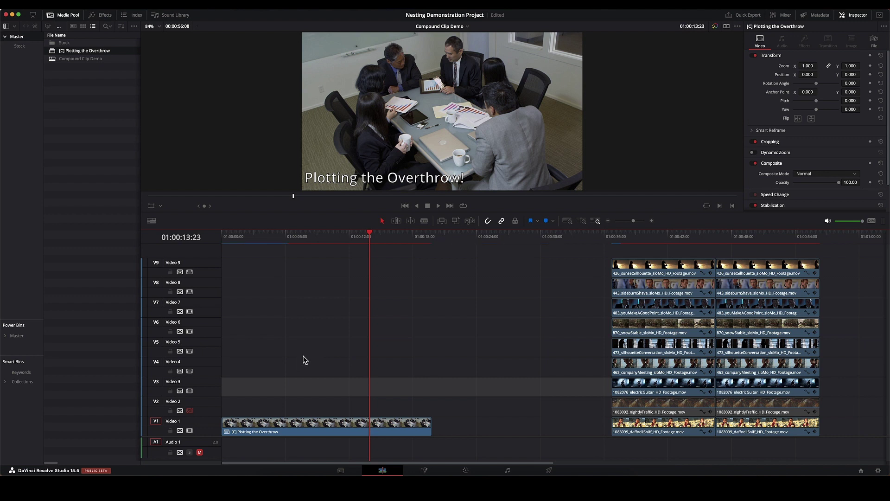
click(190, 410)
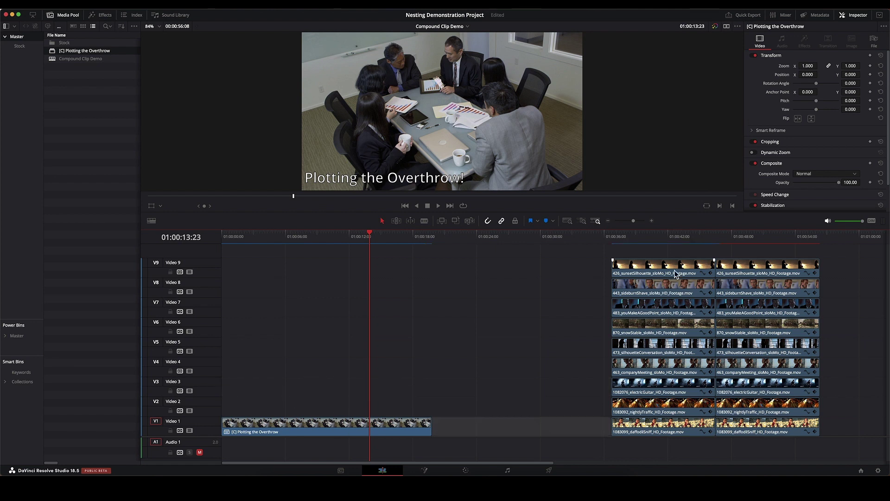
- Preview the nine-clip grid and ripple-delete the empty gap on Video 1
click(648, 233)
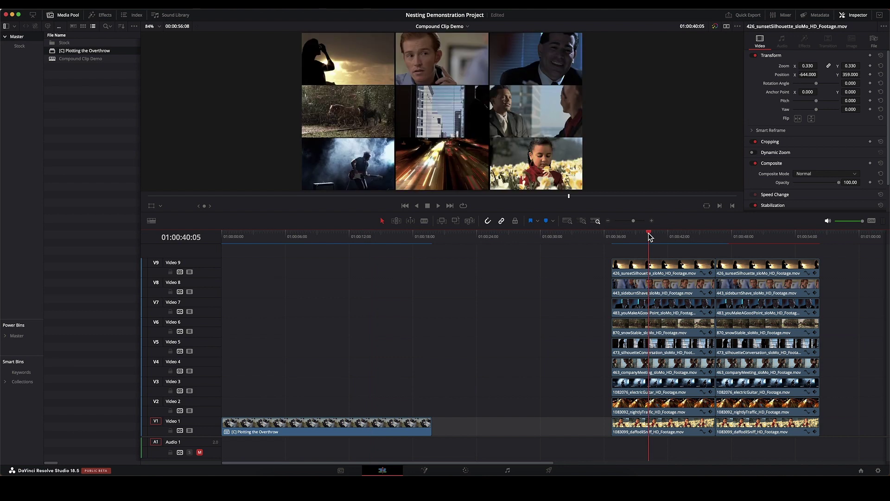
drag(648, 232, 725, 235)
key(Home)
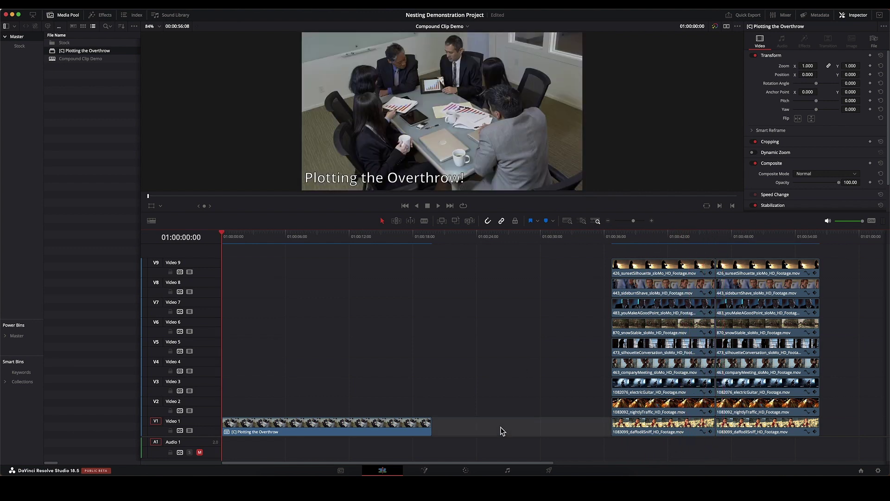
key(Delete)
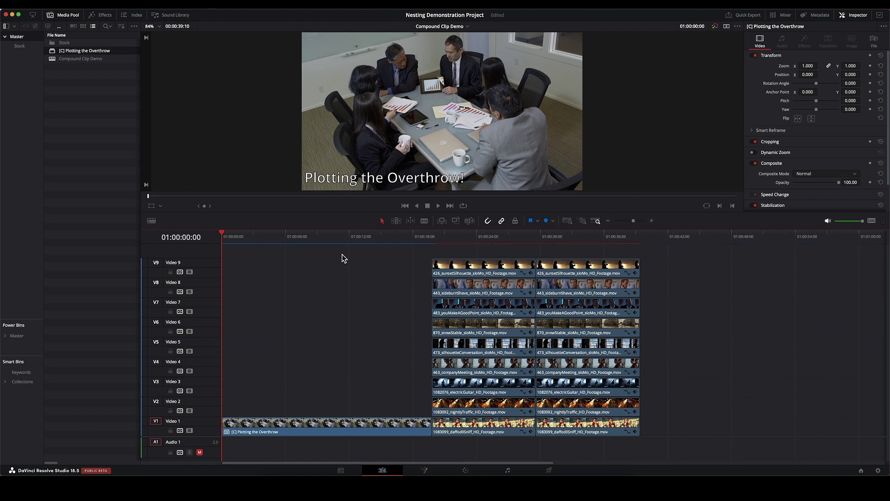
- Swap the compound clip to follow the nine stacked clips and review the cut with J/L/K
click(343, 241)
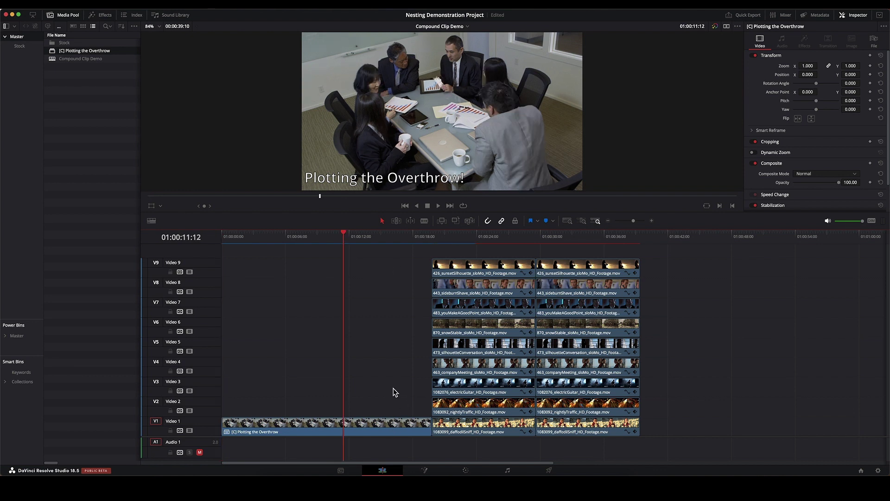
click(374, 424)
key(ctrl+shift+period)
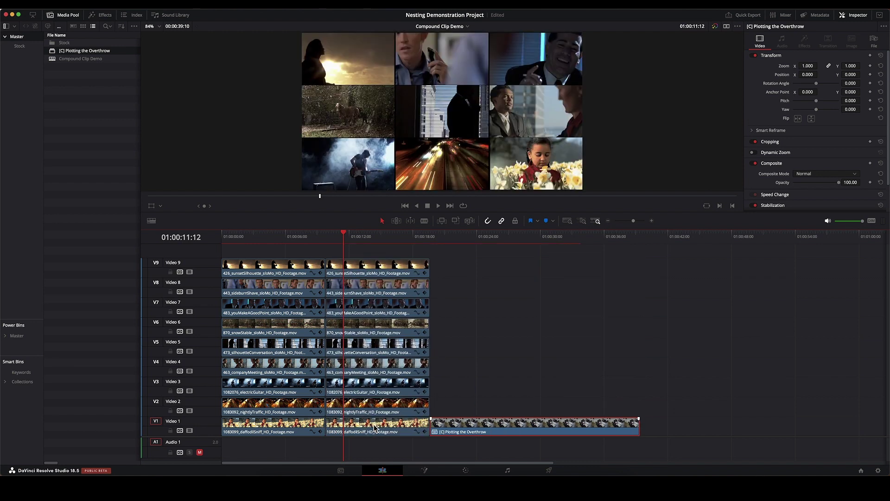
key(Down)
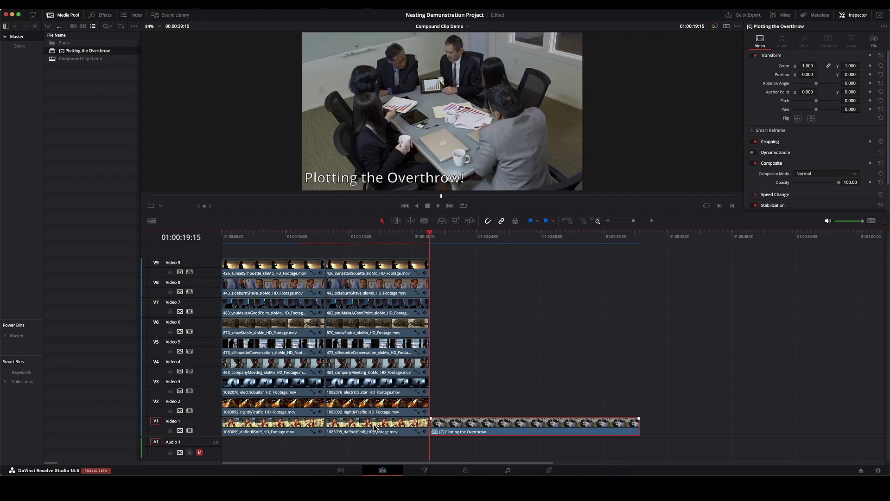
key(j)
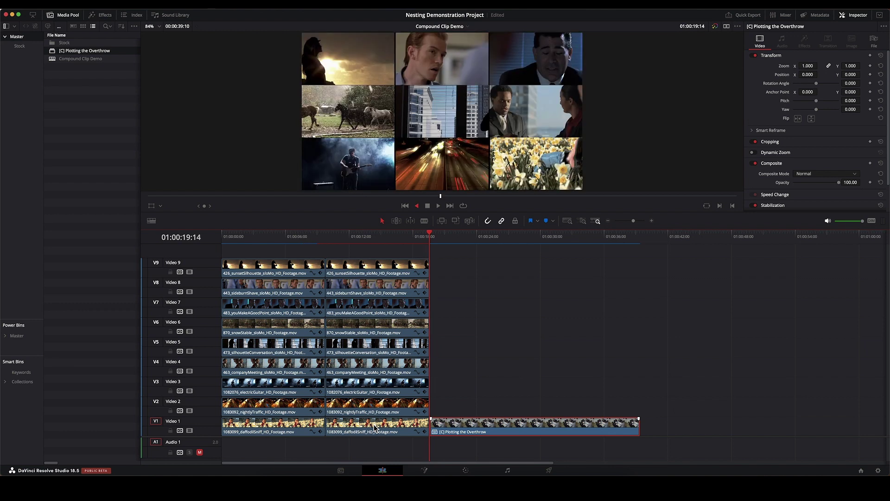
key(l)
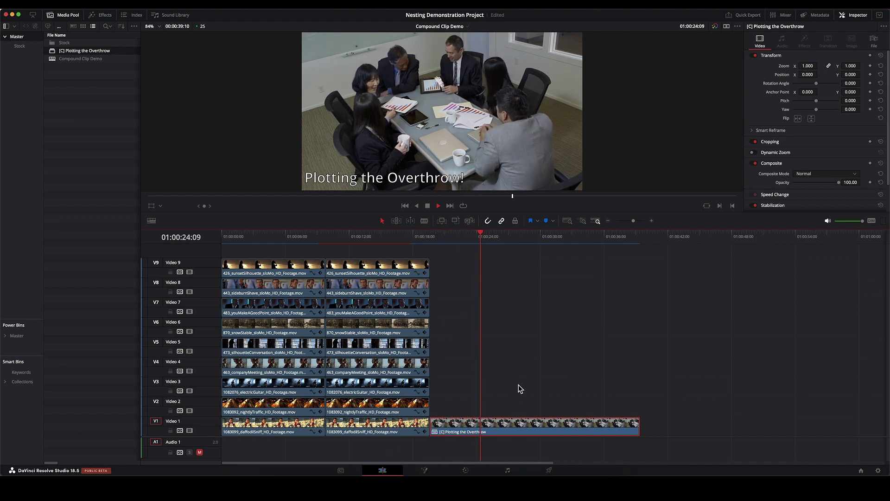
key(k)
key(Up)
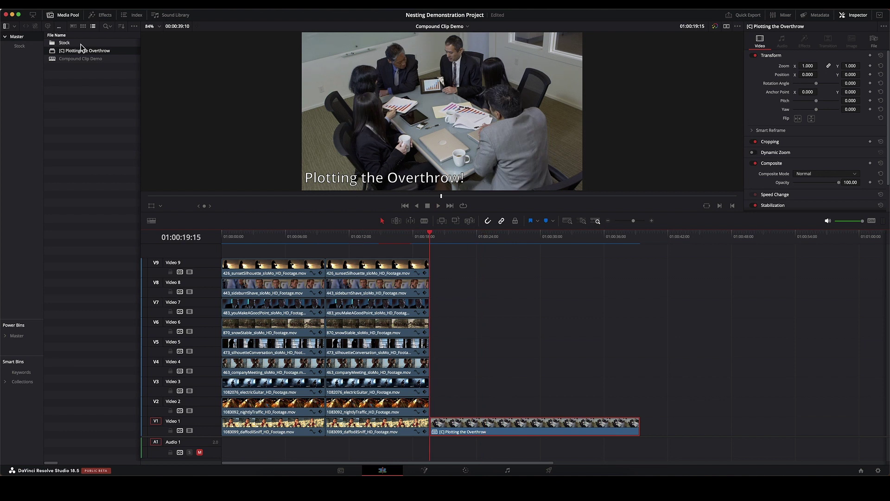
- Drag the Burn Away transition from Resolve FX Transitions onto the collage clips' ends on Video 2–9
click(66, 15)
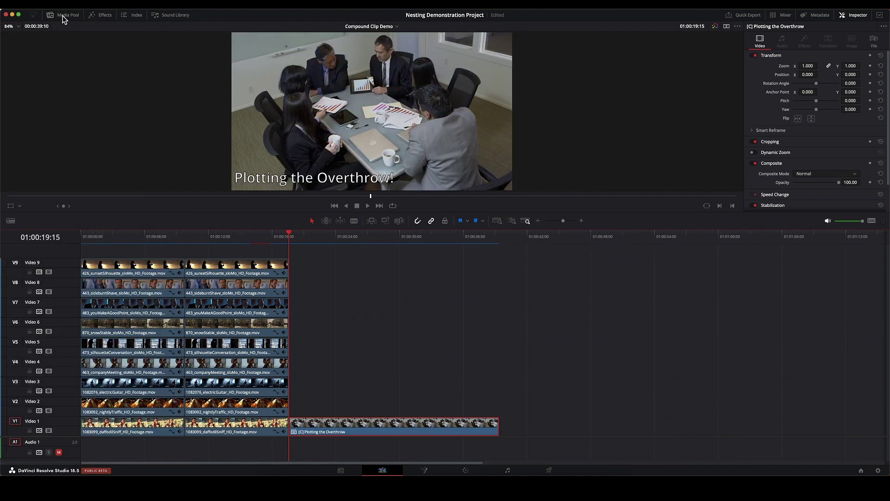
click(95, 15)
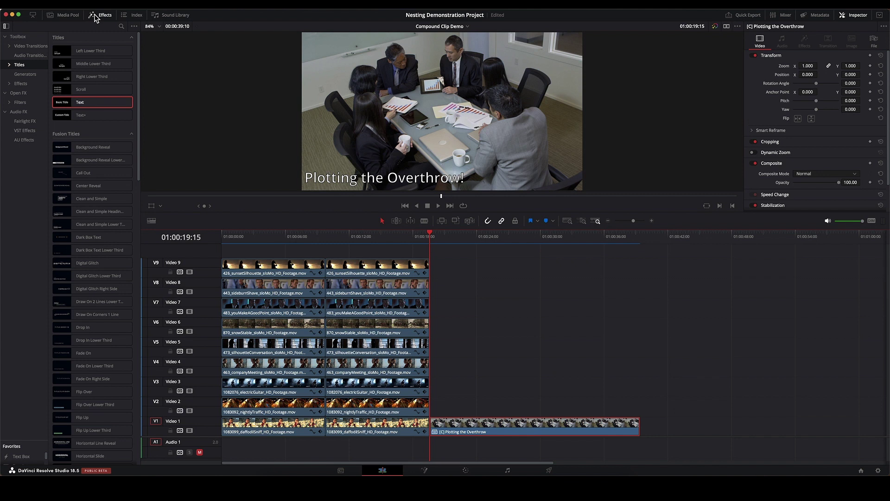
click(44, 46)
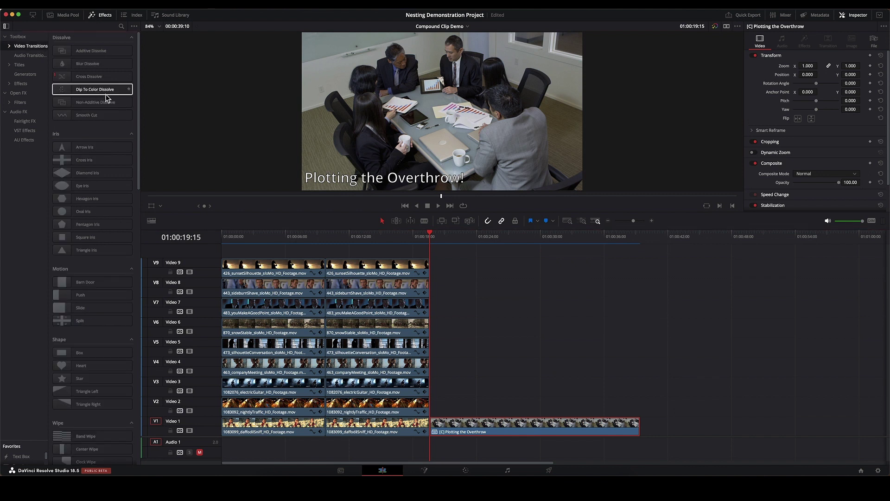
drag(136, 100, 132, 404)
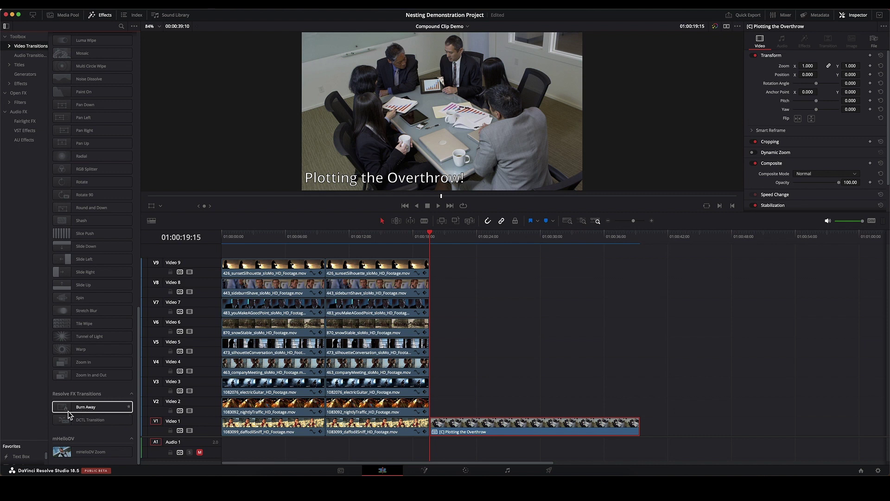
mouse_move(64, 411)
mouse_down()
mouse_move(439, 437)
mouse_move(435, 416)
mouse_move(459, 371)
mouse_move(469, 405)
mouse_up()
key(j)
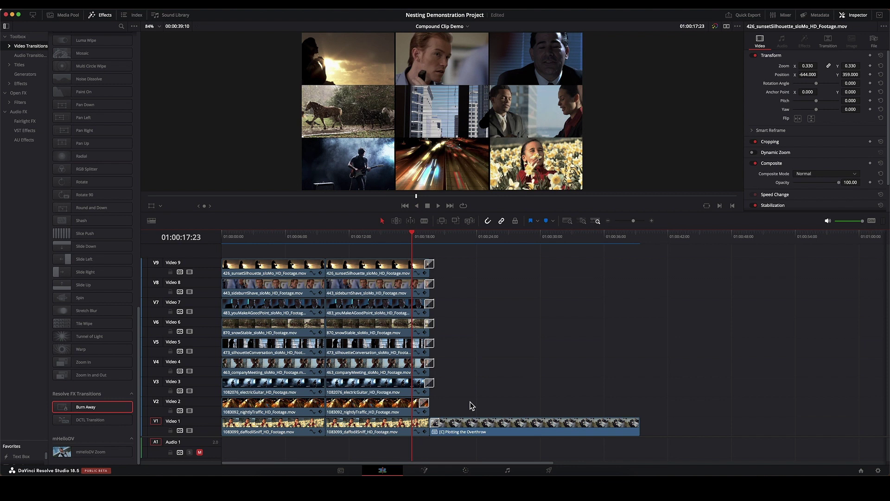
- Preview the Burn Away transition by playing forward and backward through the cut
key(space)
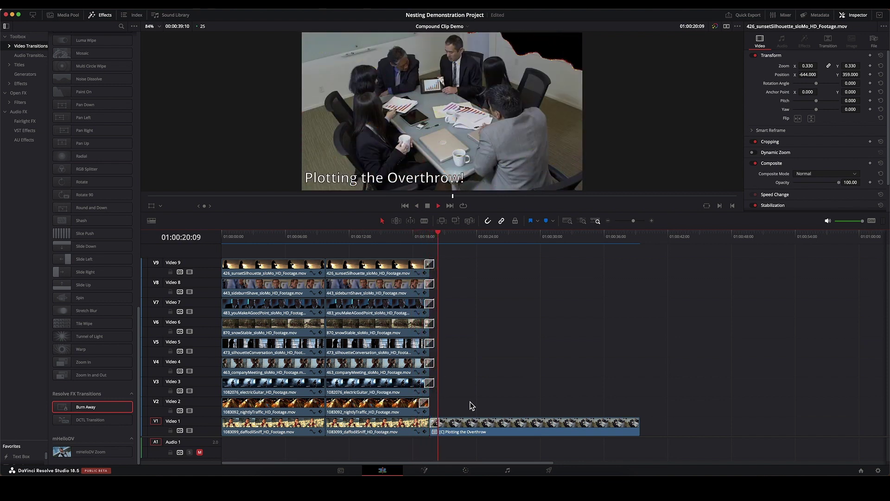
key(space)
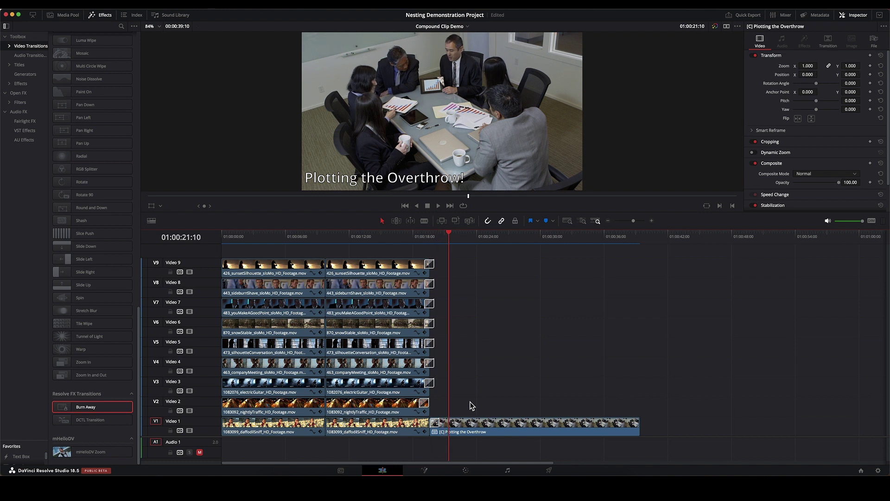
key(j)
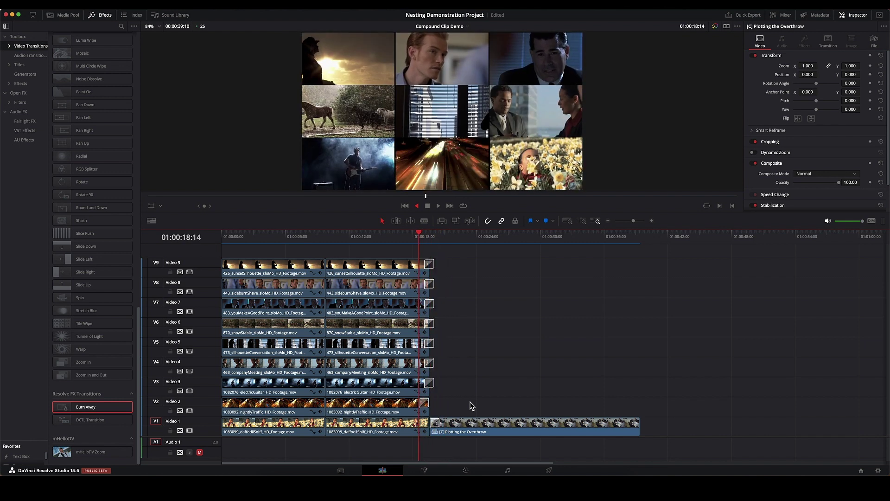
key(k)
key(l)
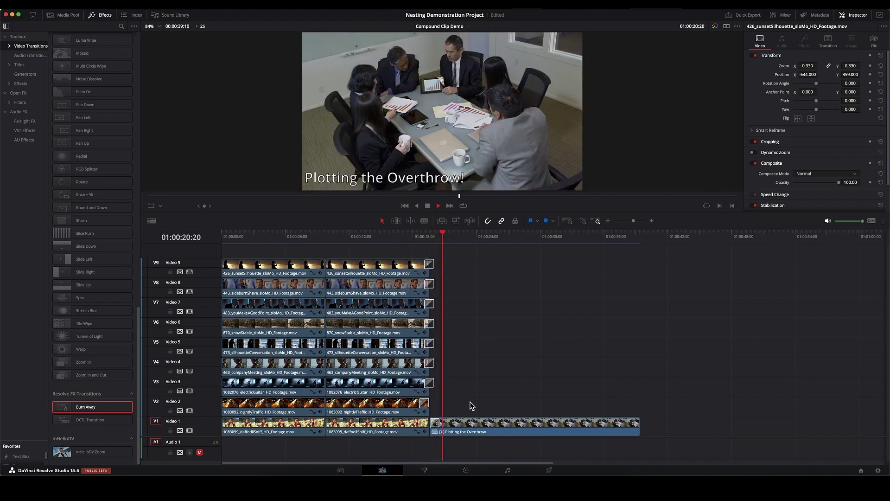
key(k)
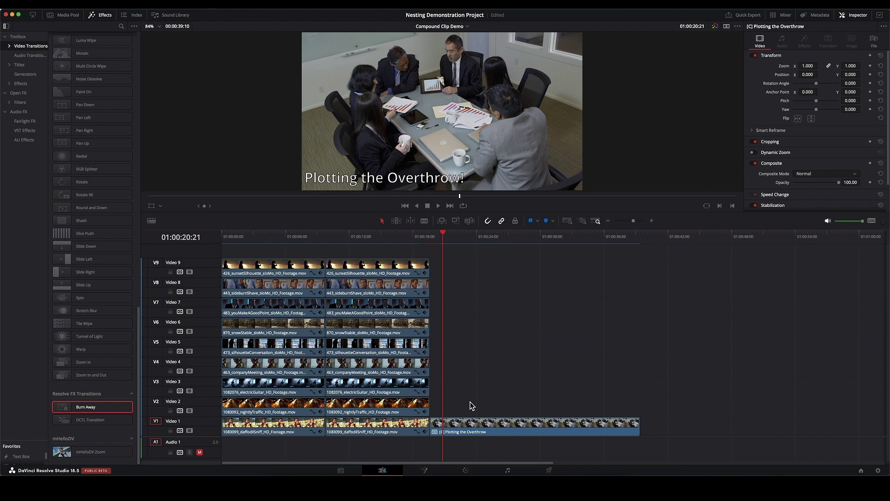
key(j)
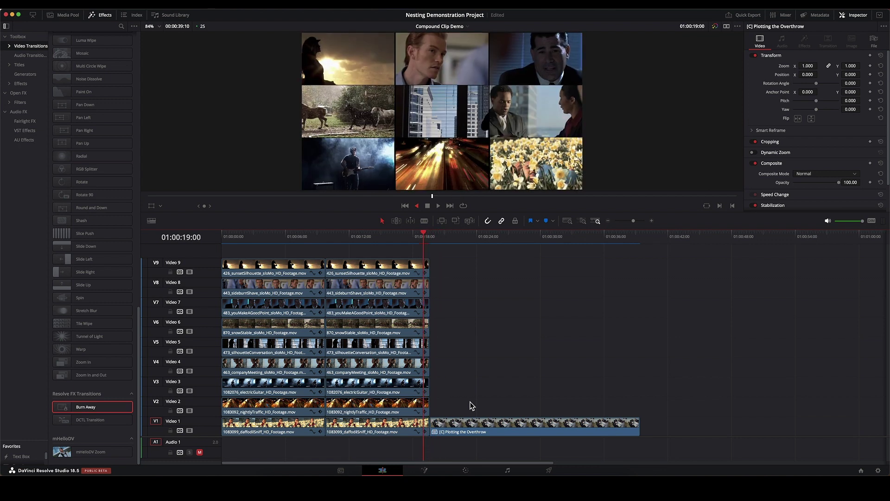
key(l)
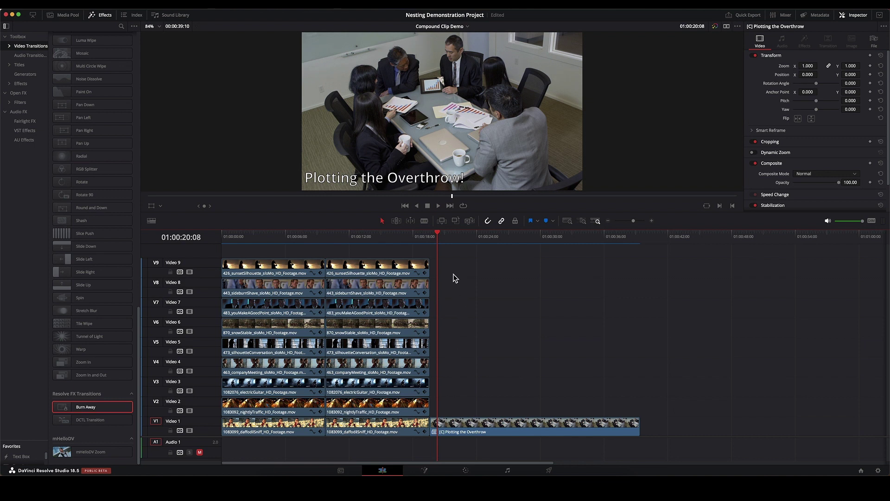
- Marquee-select the nine stacked clips on V1–V9 and nest them as compound clip 'Video Array'
drag(393, 452, 259, 261)
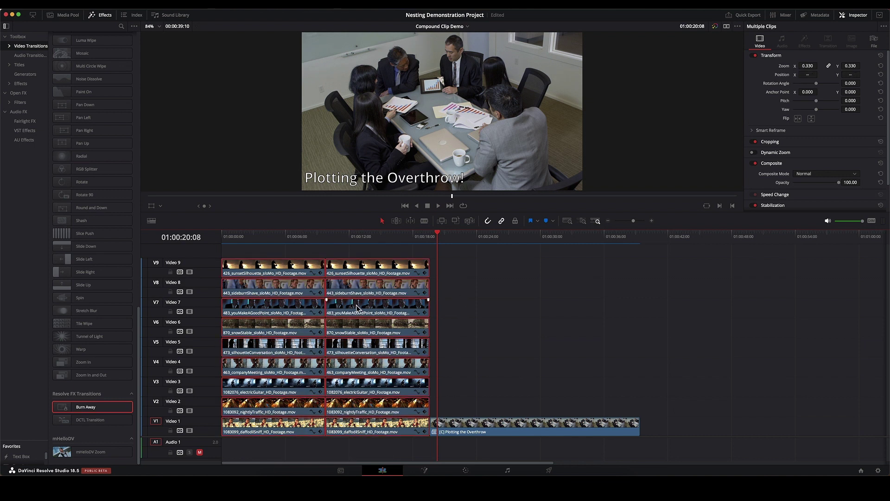
right_click(393, 402)
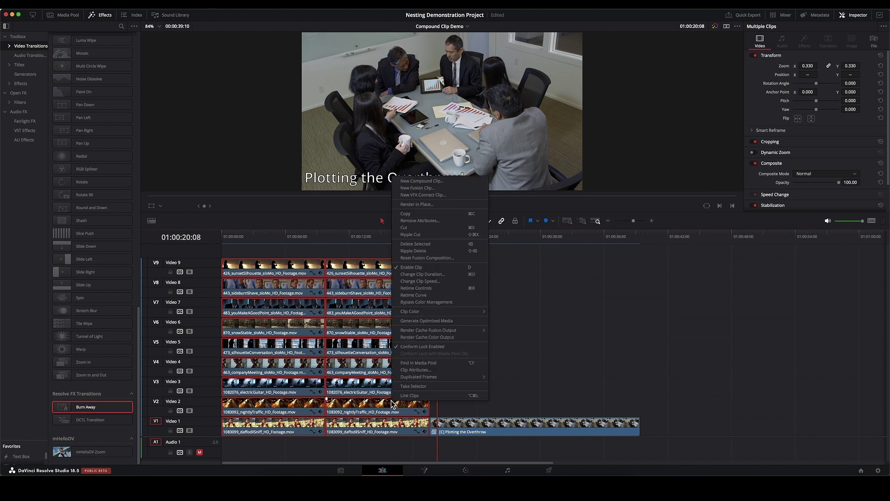
click(430, 180)
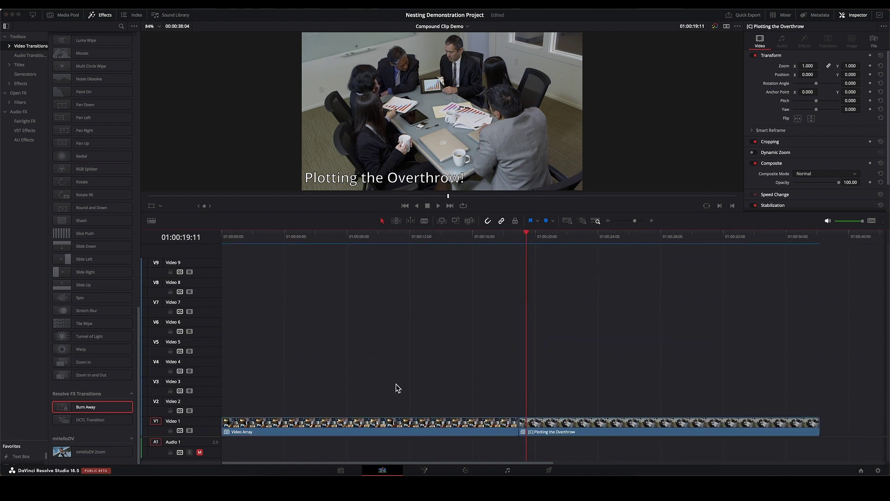
- Place Burn Away on the V1 cut between Video Array and Plotting the Overthrow, and preview it
click(67, 407)
drag(68, 408, 518, 423)
key(slash)
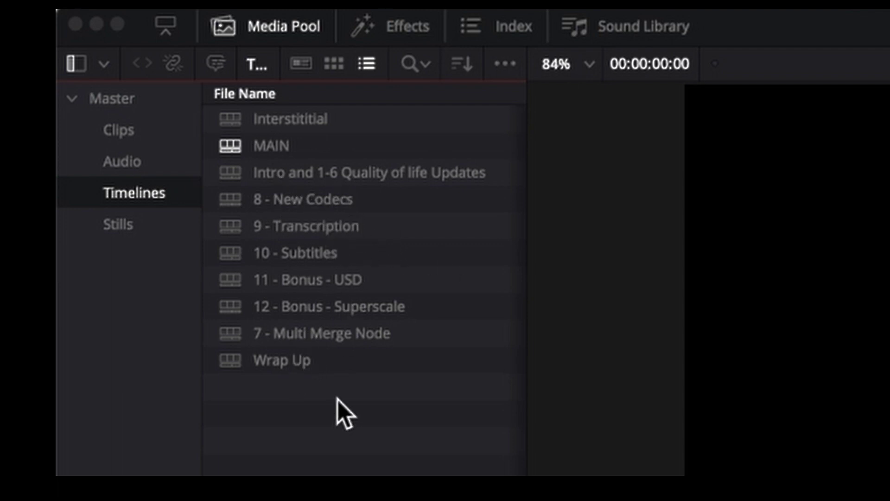
click(221, 156)
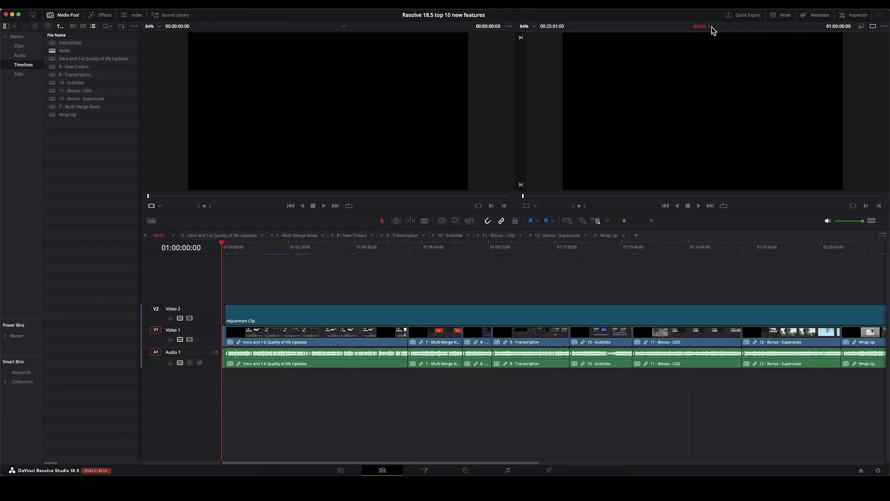
click(711, 27)
click(711, 28)
click(278, 346)
key(super+shift+a)
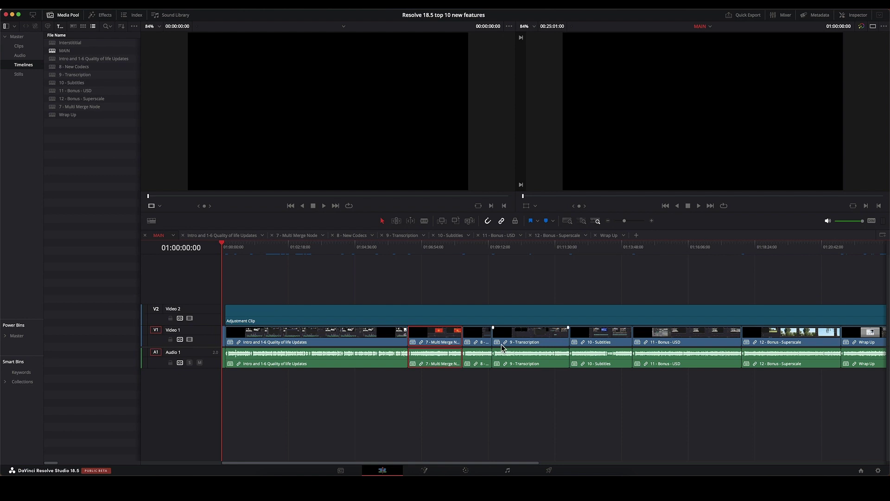
click(273, 319)
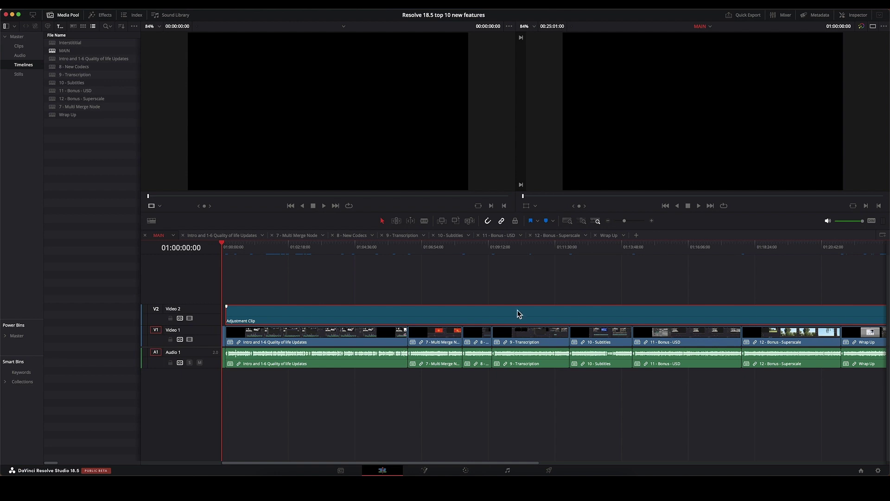
click(341, 278)
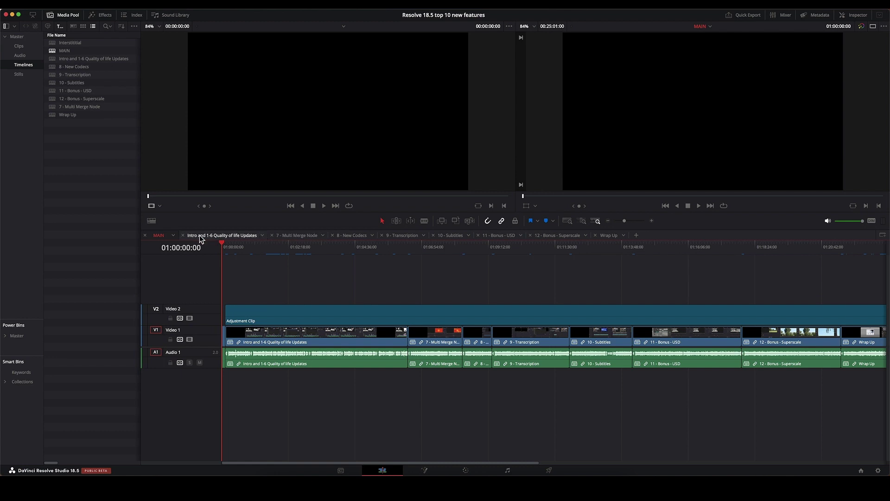
click(350, 235)
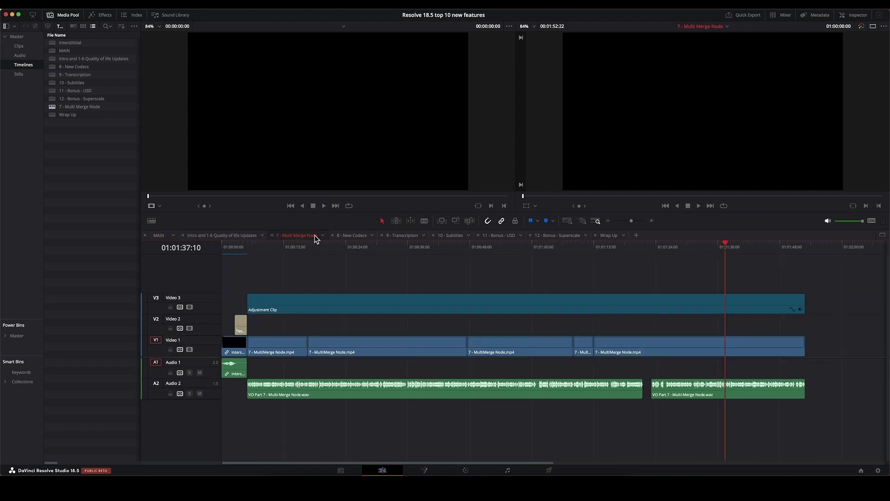
click(402, 236)
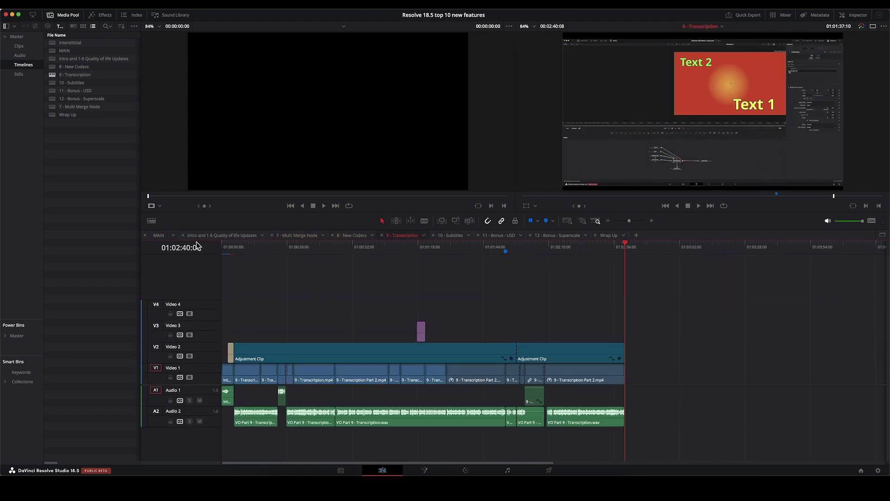
click(158, 236)
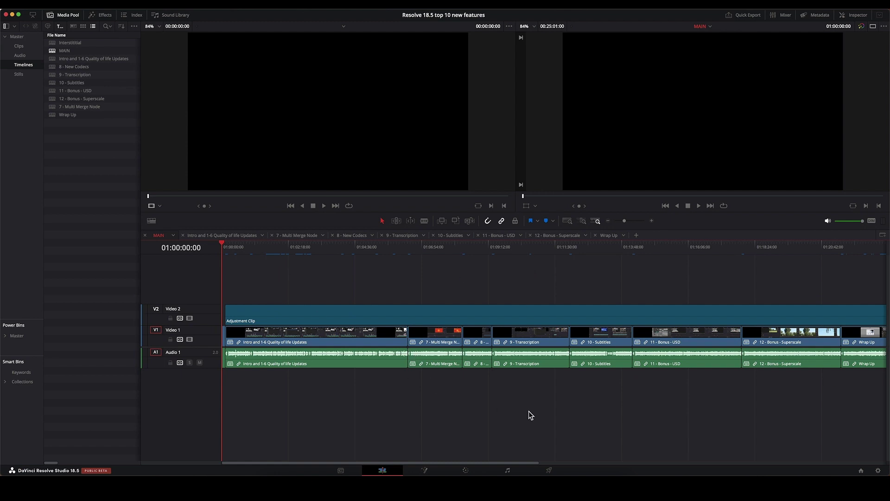
- Fit the MAIN timeline, select all its clips, and combine them into a compound clip named 'Demo'
key(shift+z)
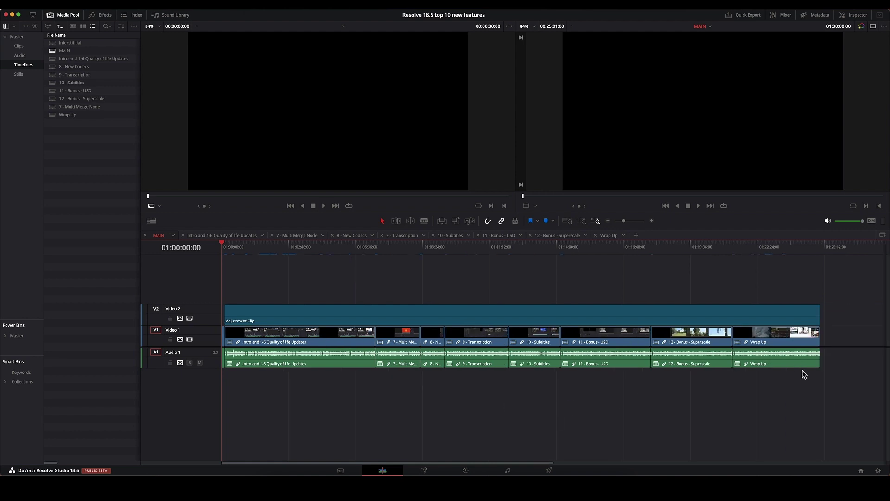
drag(812, 374, 332, 310)
right_click(325, 316)
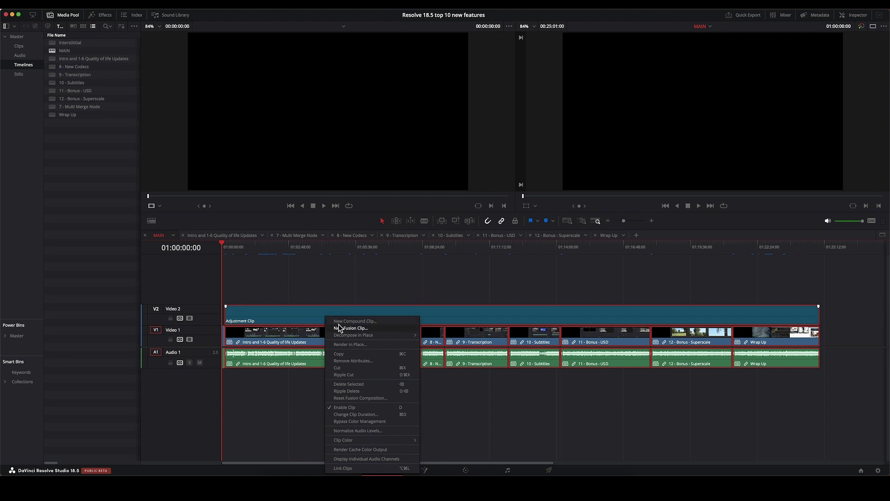
click(344, 322)
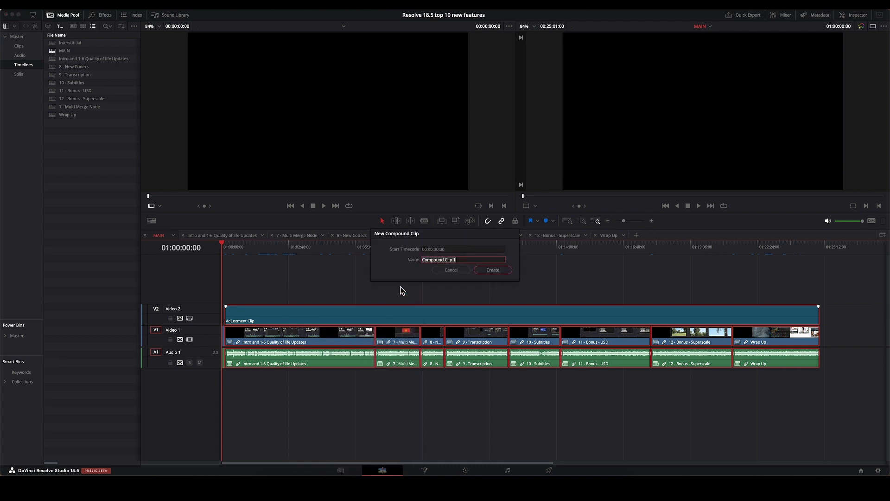
text(Demo)
key(Return)
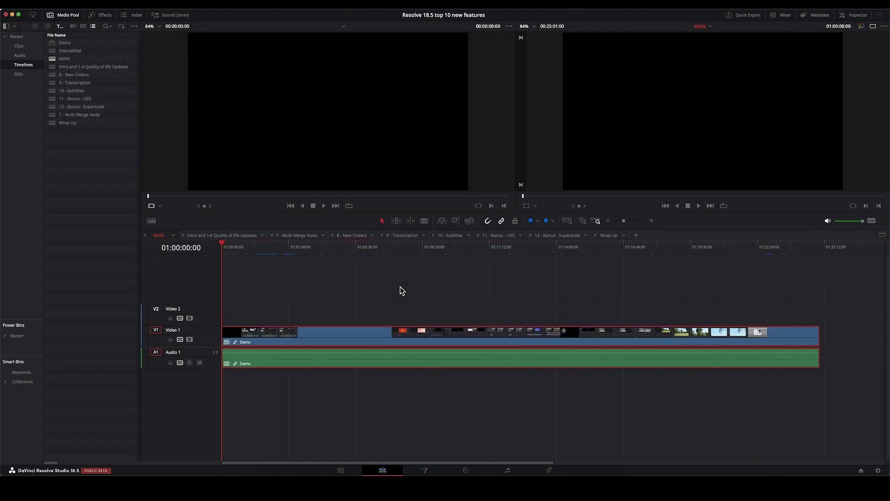